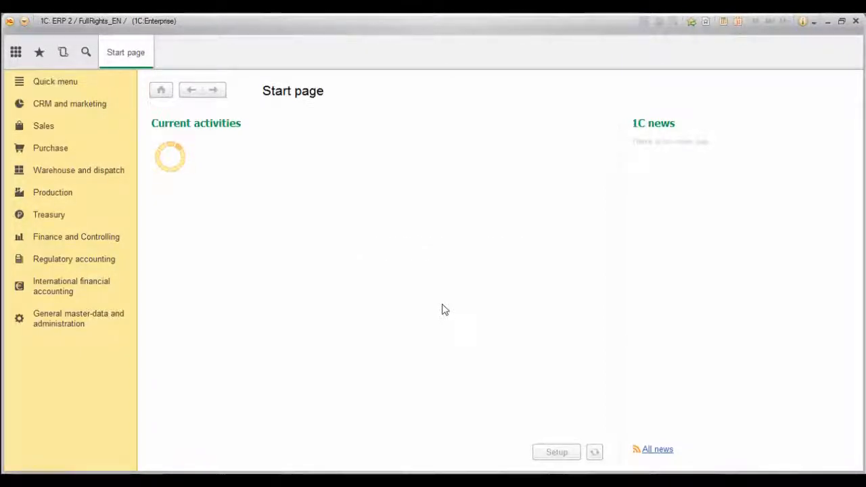
# Open the Articles catalogue from the quick menu and the Customers orders list from Sales.
pyautogui.click(76, 84)
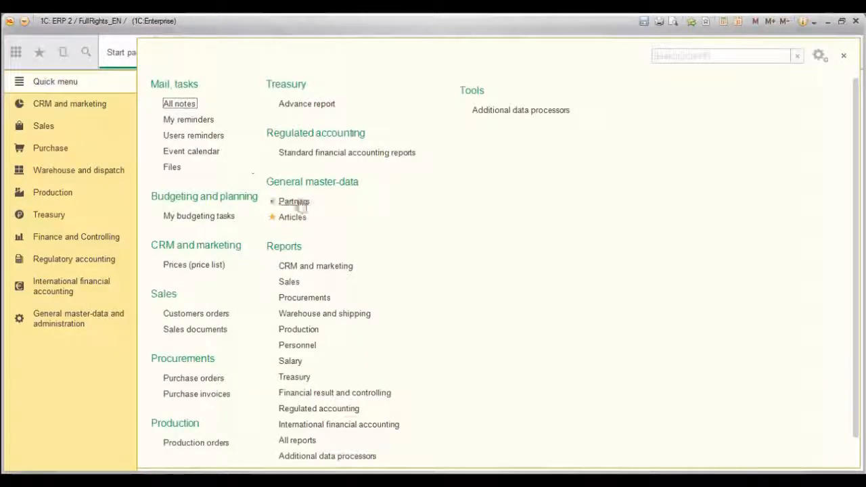
pyautogui.click(293, 216)
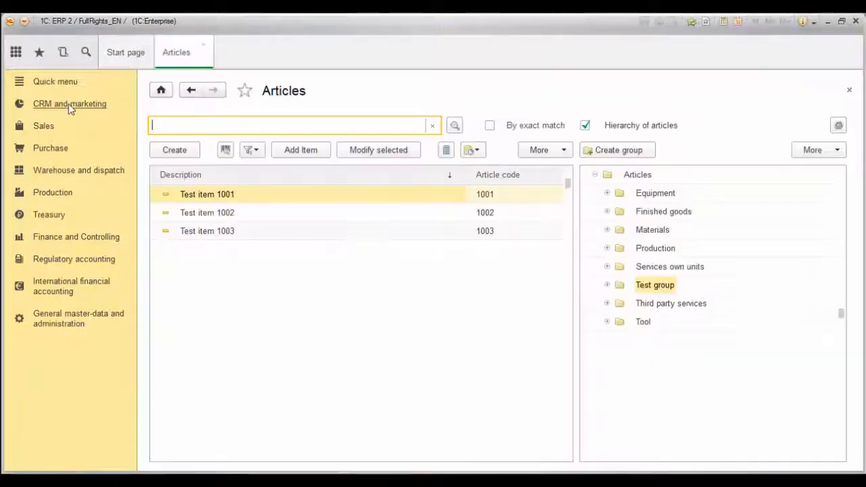
pyautogui.click(52, 125)
pyautogui.click(181, 133)
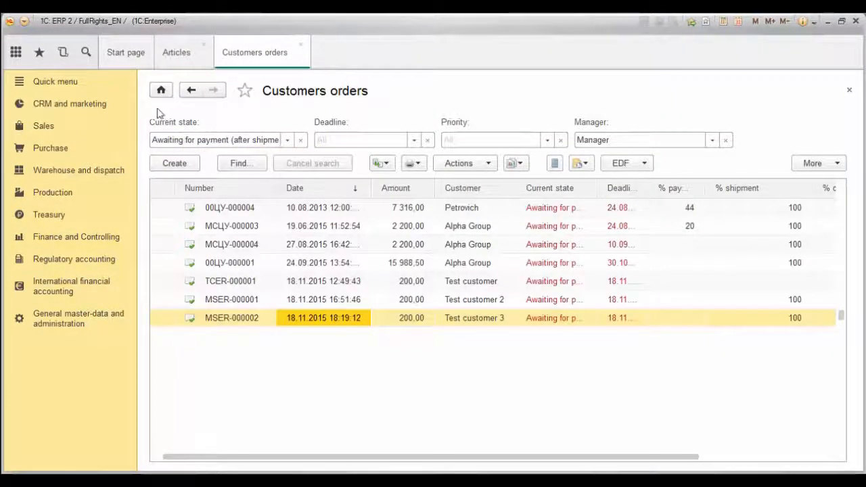
# Move the sections panel to the top of the window through View > Panel settings.
pyautogui.click(24, 22)
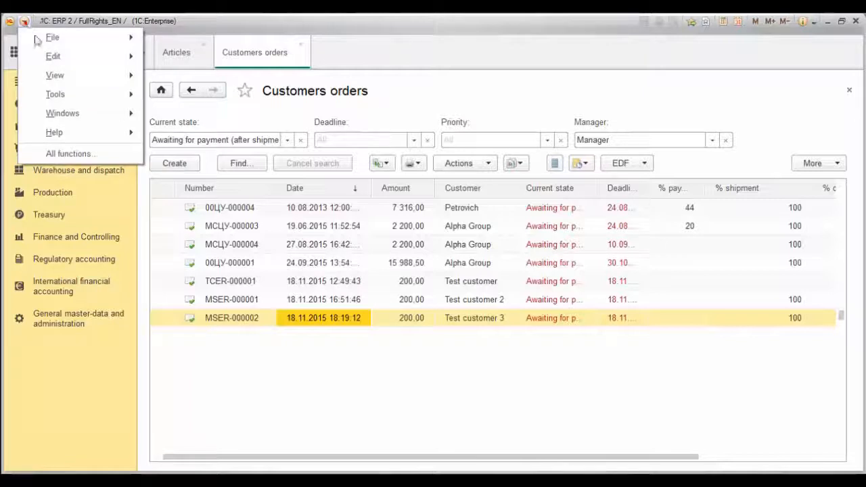
pyautogui.click(67, 70)
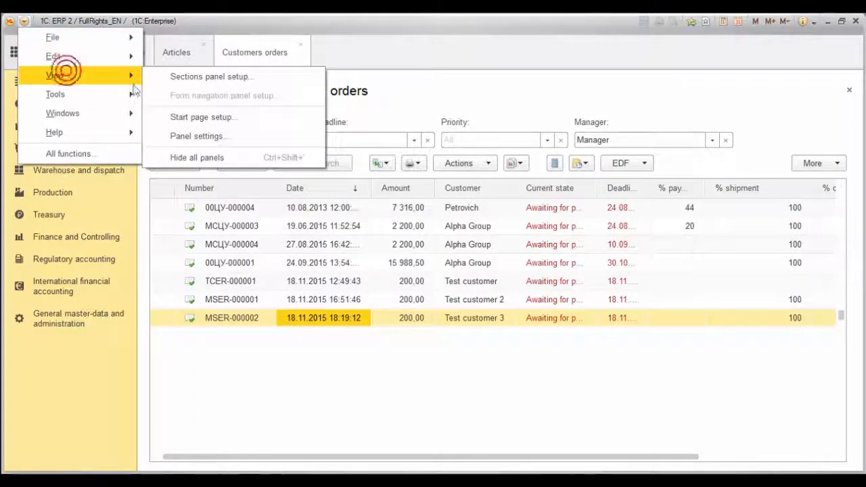
pyautogui.click(203, 135)
pyautogui.moveTo(269, 188); pyautogui.dragTo(348, 175)
pyautogui.click(448, 367)
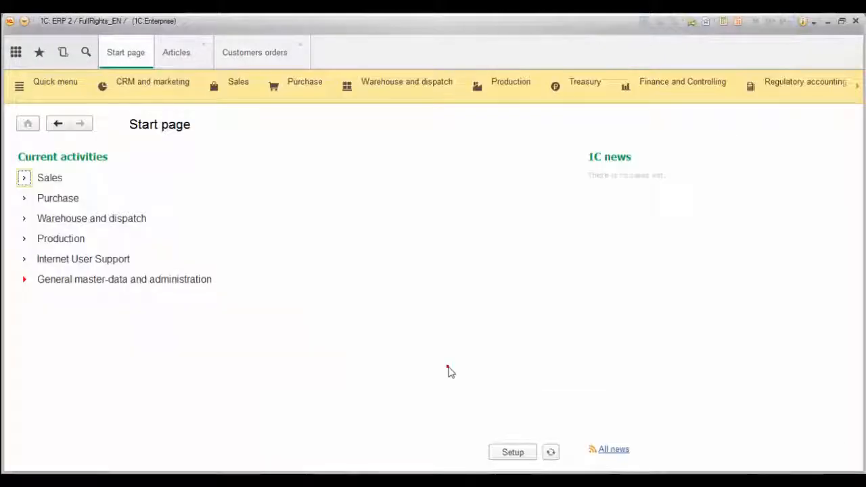
# Remove CRM and marketing from the sections list in Sections panel setup.
pyautogui.click(23, 25)
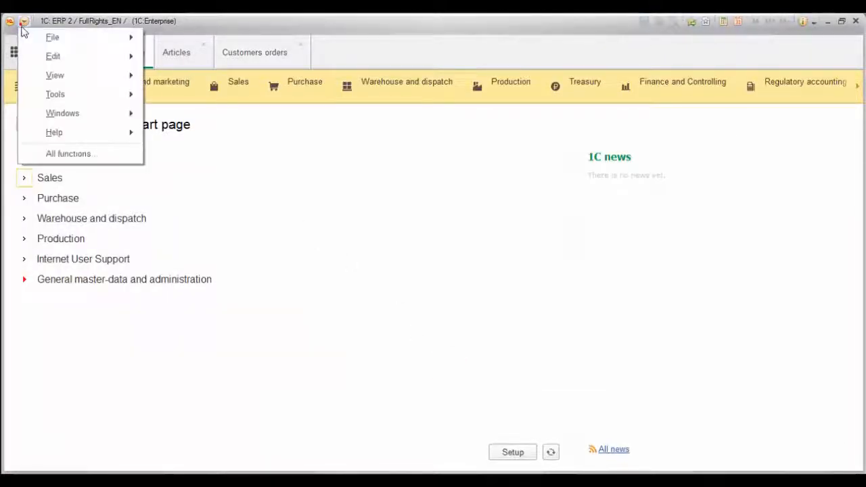
pyautogui.moveTo(70, 76)
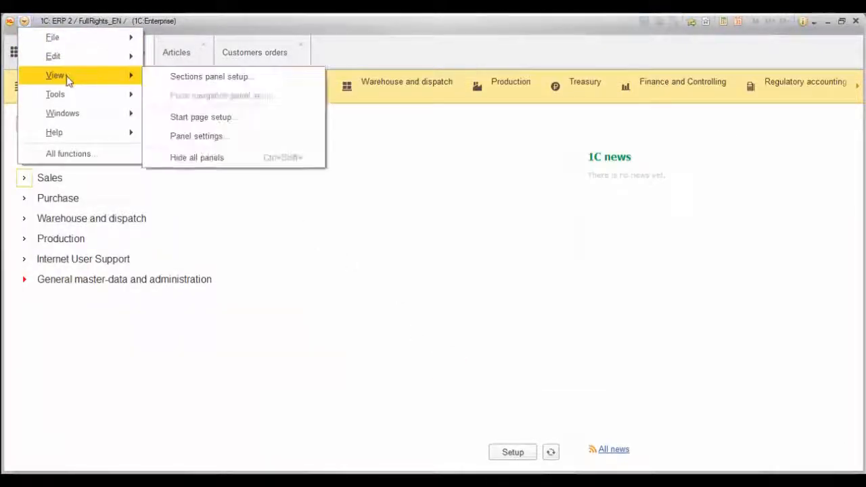
pyautogui.click(180, 78)
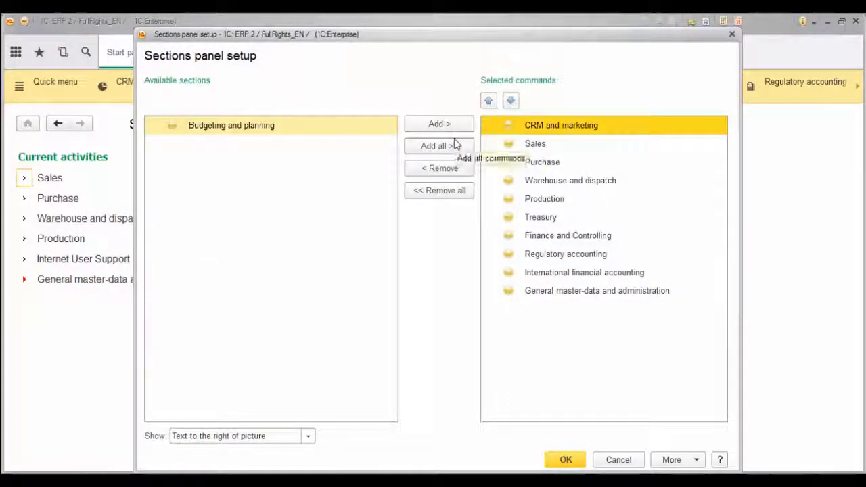
pyautogui.click(447, 168)
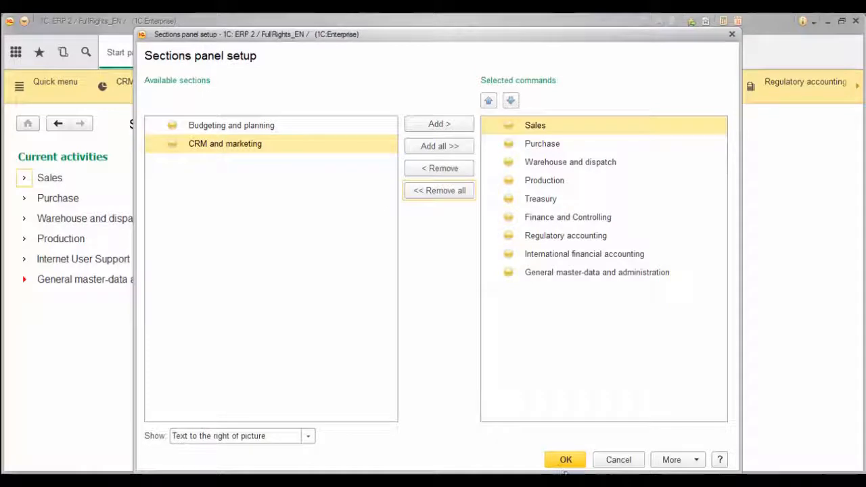
pyautogui.click(565, 461)
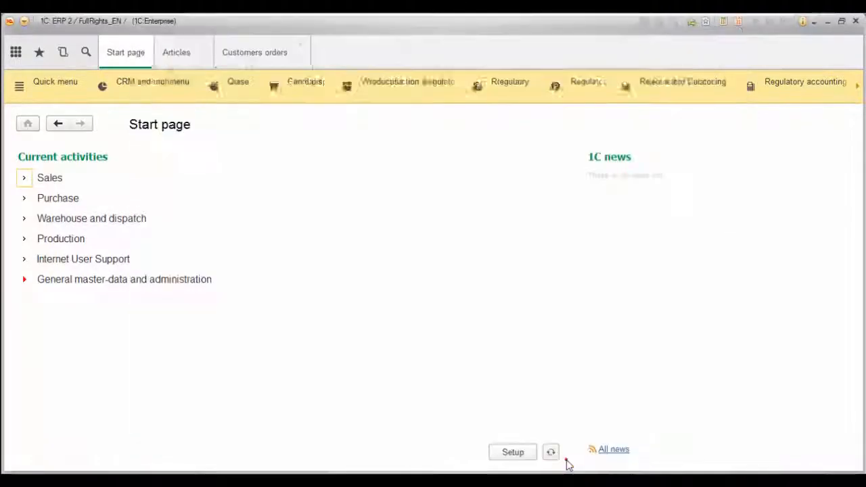
# Move the sections panel back to the left side.
pyautogui.click(23, 21)
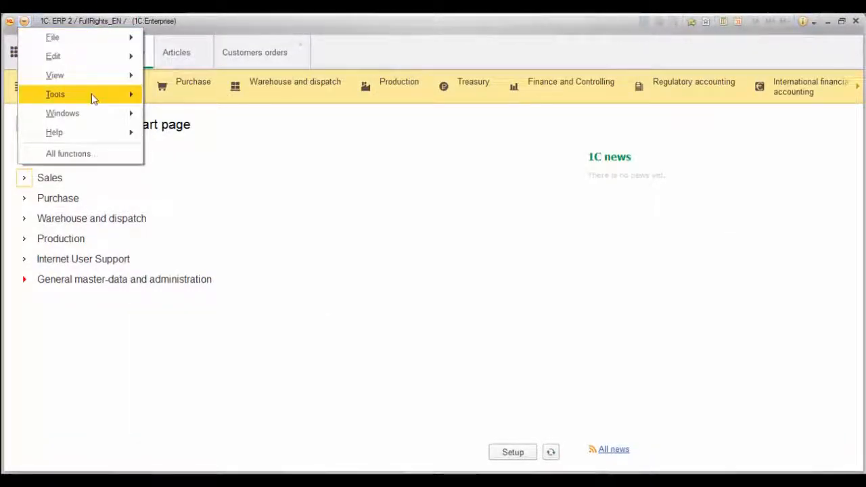
pyautogui.moveTo(96, 86)
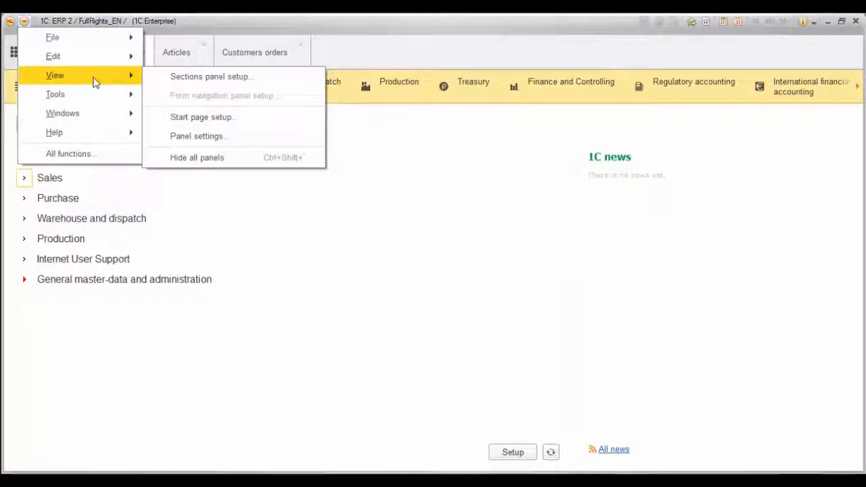
pyautogui.click(218, 137)
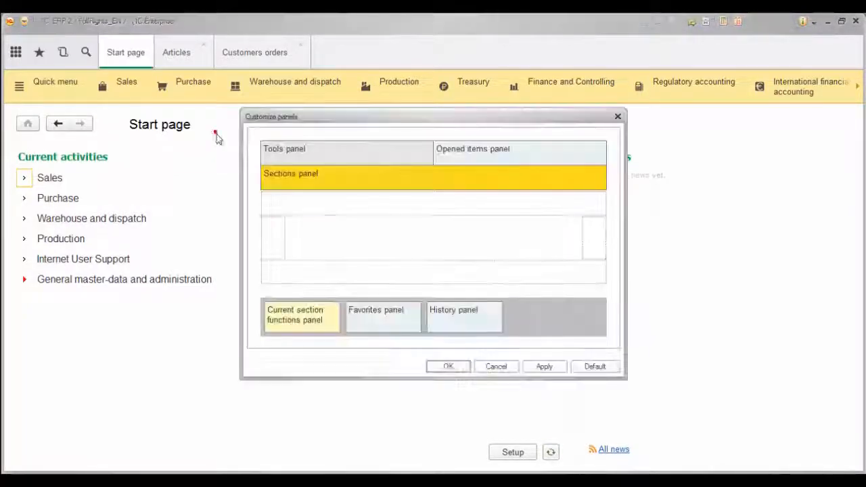
pyautogui.moveTo(282, 173); pyautogui.dragTo(271, 235)
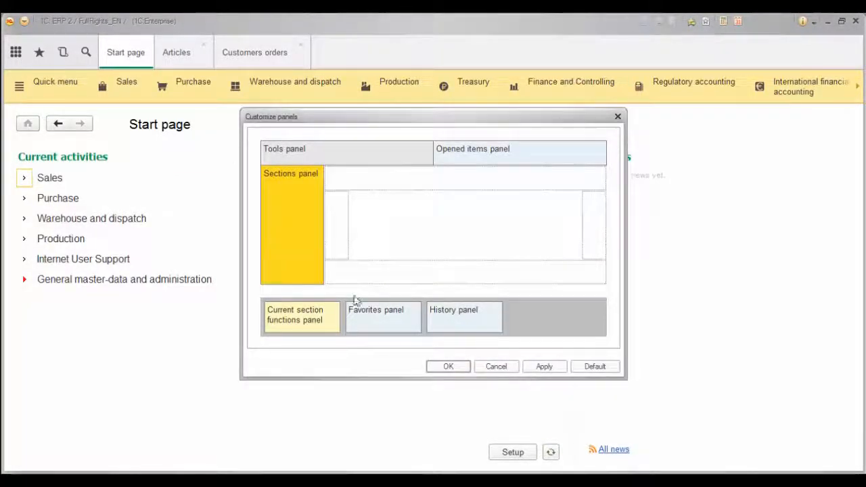
pyautogui.click(462, 369)
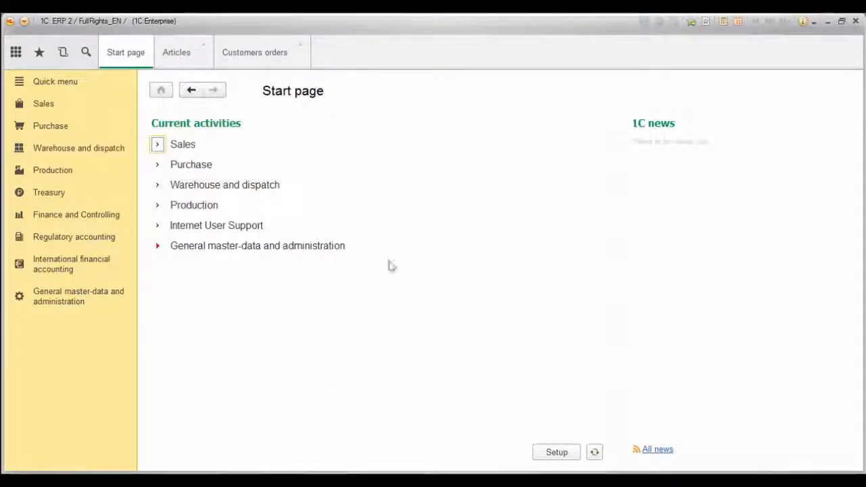
# Remove My budgeting tasks under Budgeting and planning from the quick menu's navigation settings.
pyautogui.click(55, 80)
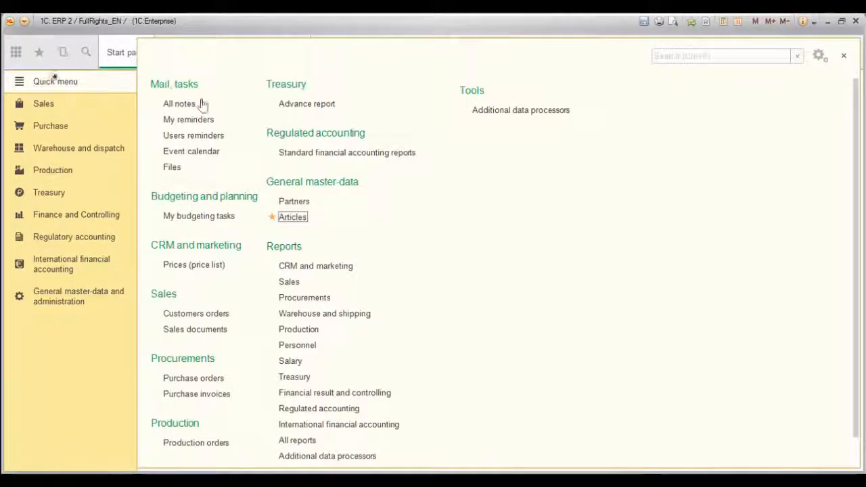
pyautogui.click(818, 57)
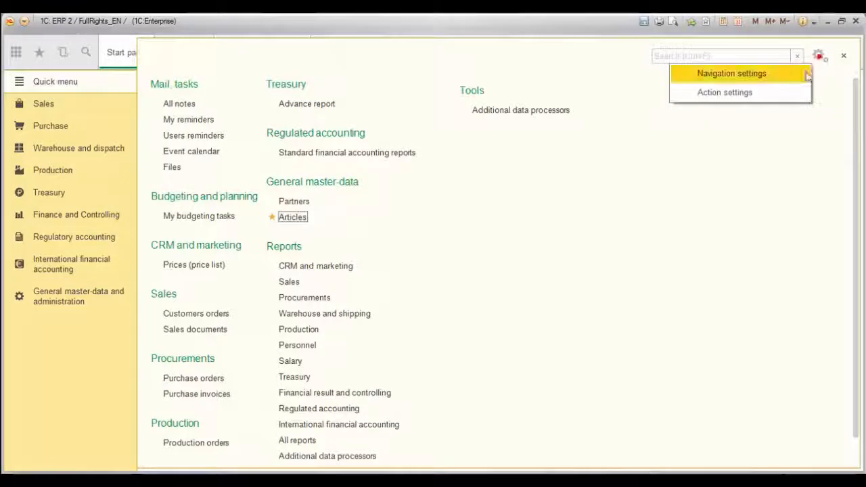
pyautogui.click(779, 75)
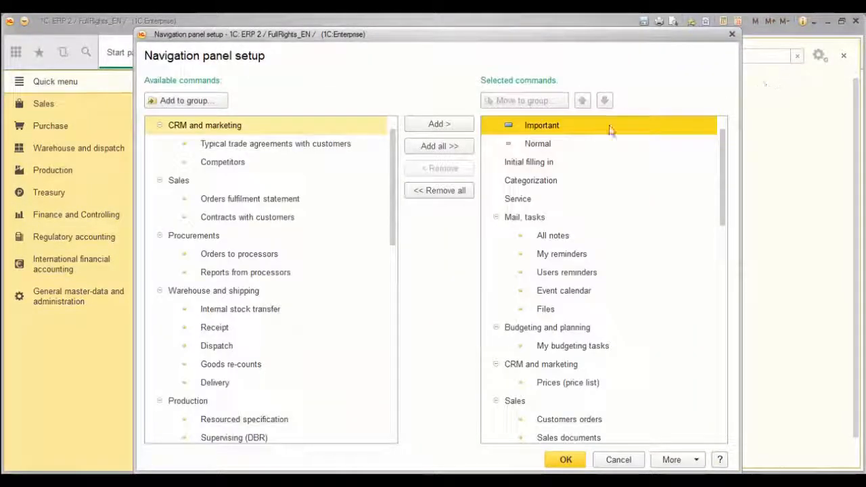
pyautogui.click(526, 328)
pyautogui.click(441, 167)
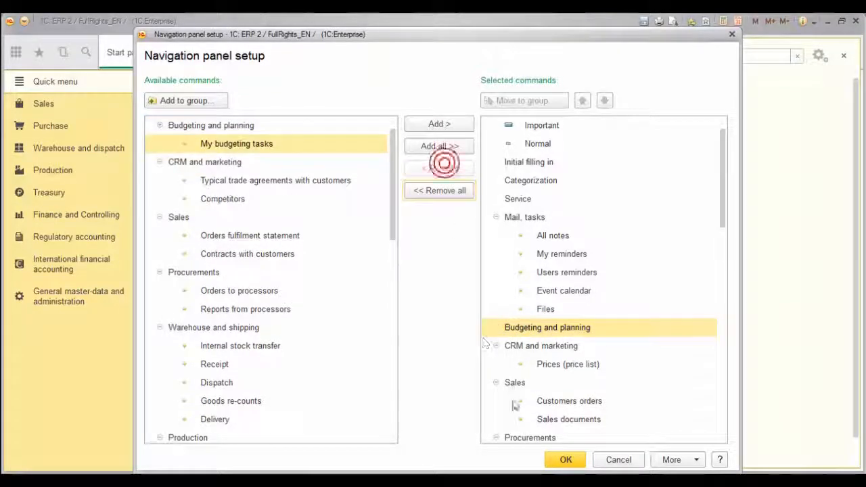
pyautogui.click(551, 460)
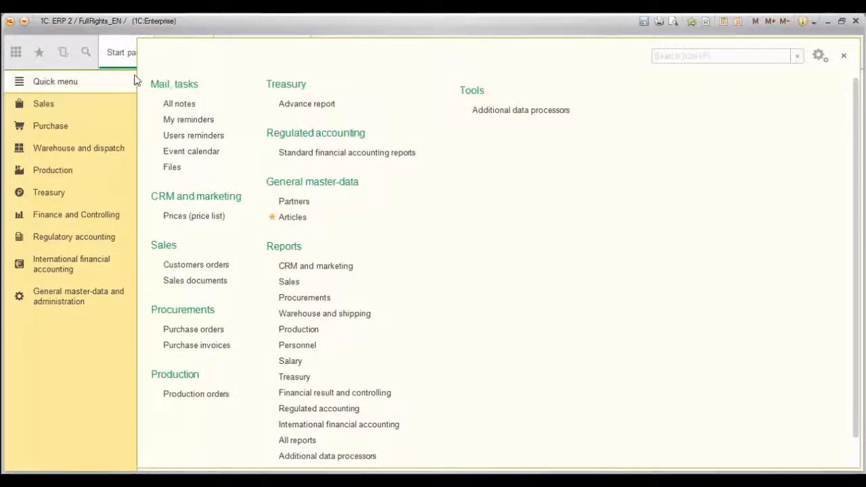
# Switch between the Articles and Customers orders tabs, then reopen the quick menu.
pyautogui.click(112, 60)
pyautogui.click(188, 54)
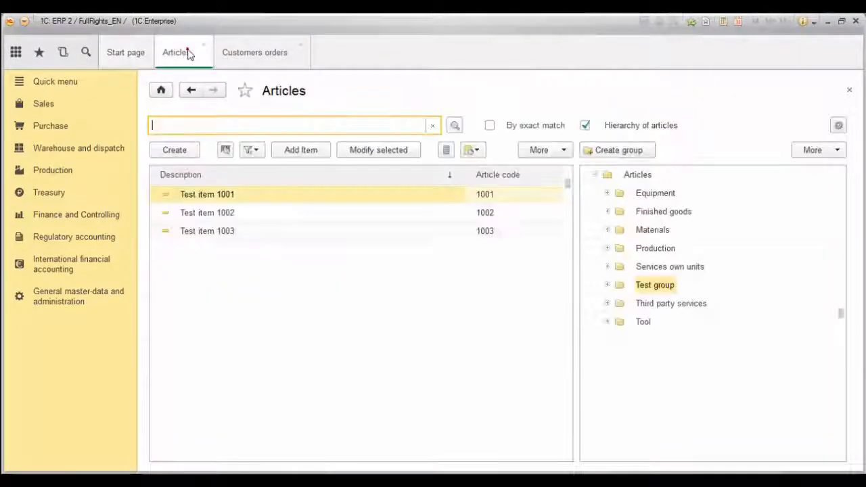
pyautogui.click(250, 54)
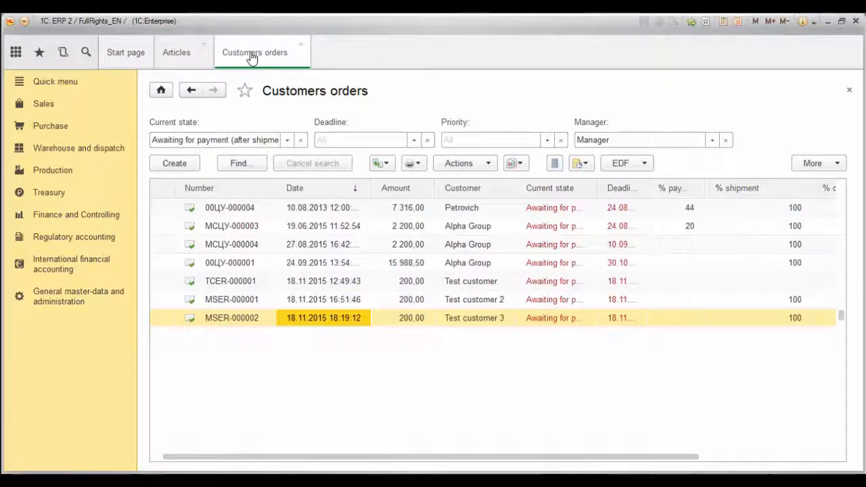
pyautogui.click(77, 82)
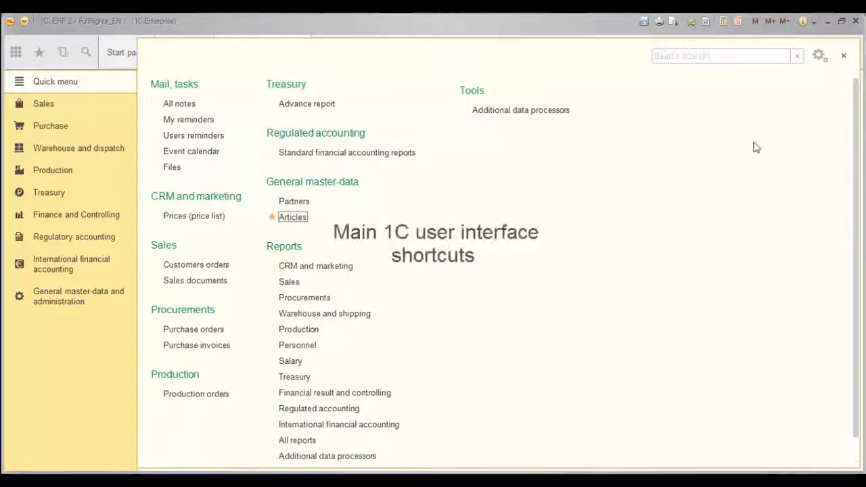
# Search functions for 'cus', star Customers as a favourite, and close the search results.
pyautogui.click(705, 57)
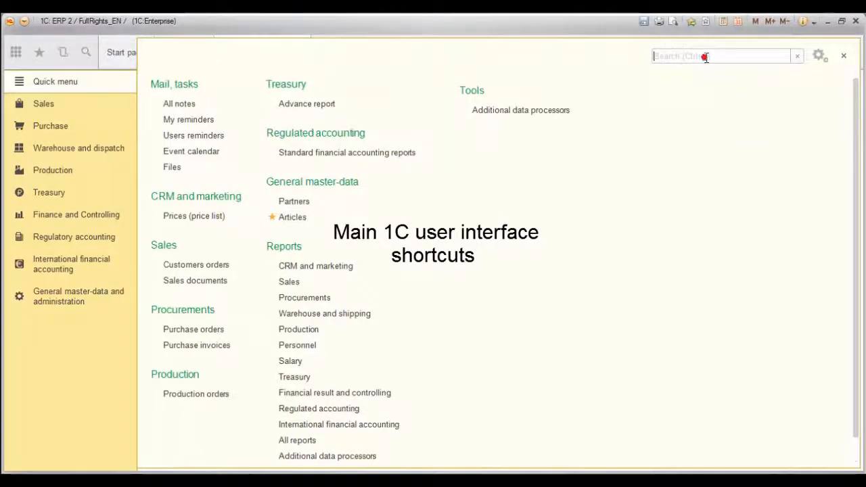
pyautogui.write('customer')
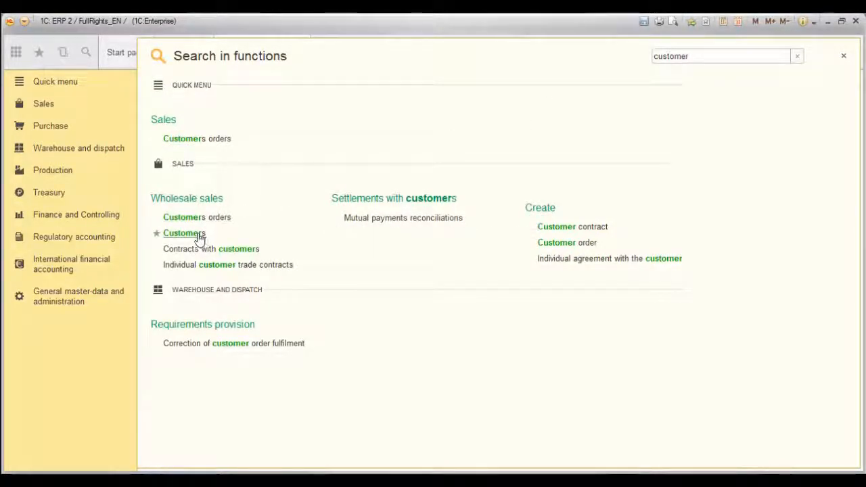
pyautogui.click(156, 234)
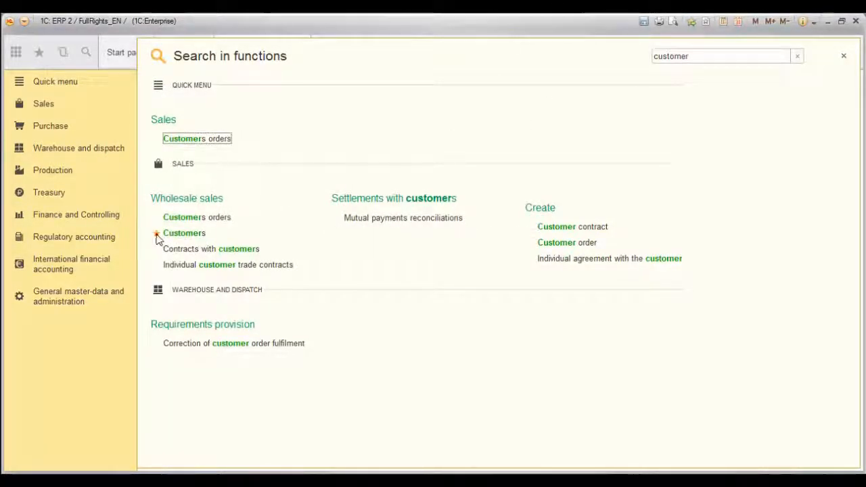
pyautogui.click(42, 57)
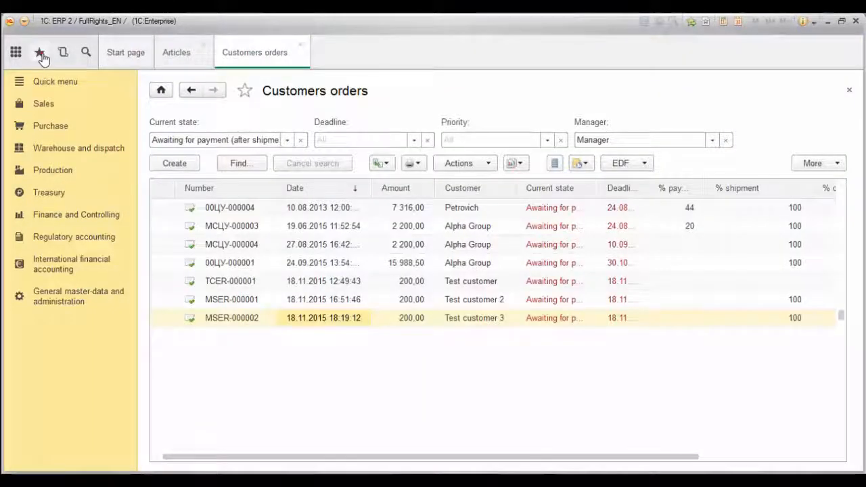
# Check the favourites list, then reopen the Articles catalog from recent history.
pyautogui.click(42, 57)
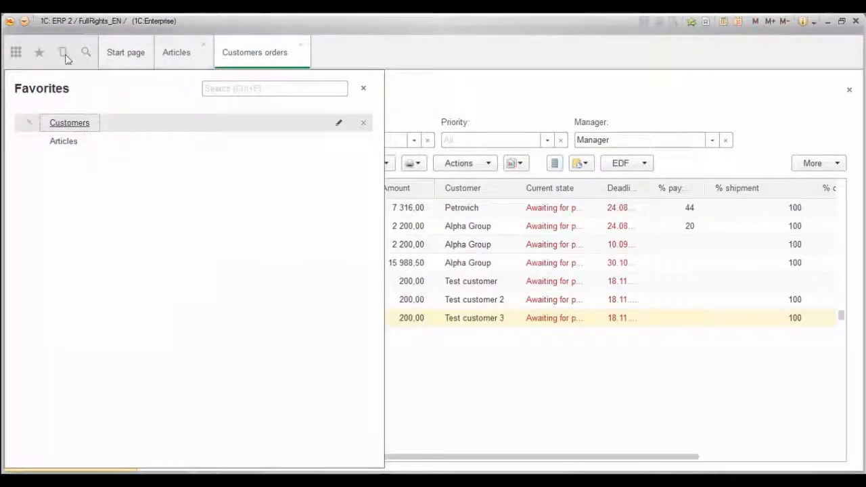
pyautogui.click(63, 53)
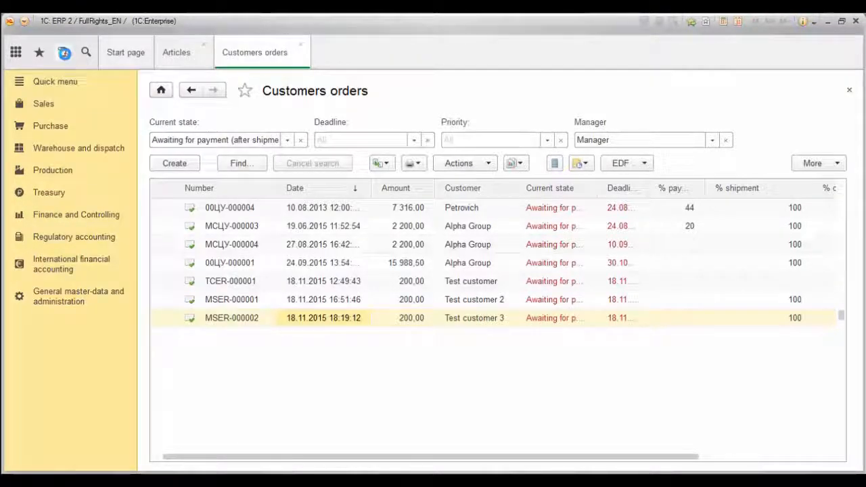
pyautogui.click(63, 53)
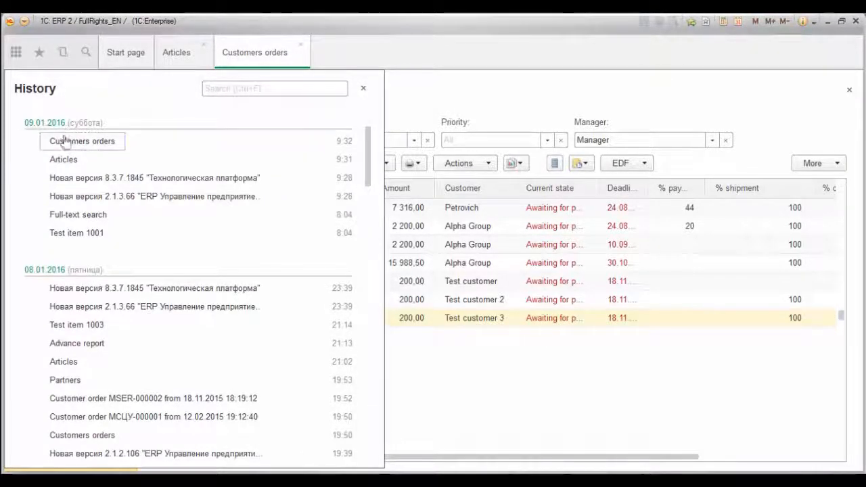
pyautogui.click(64, 162)
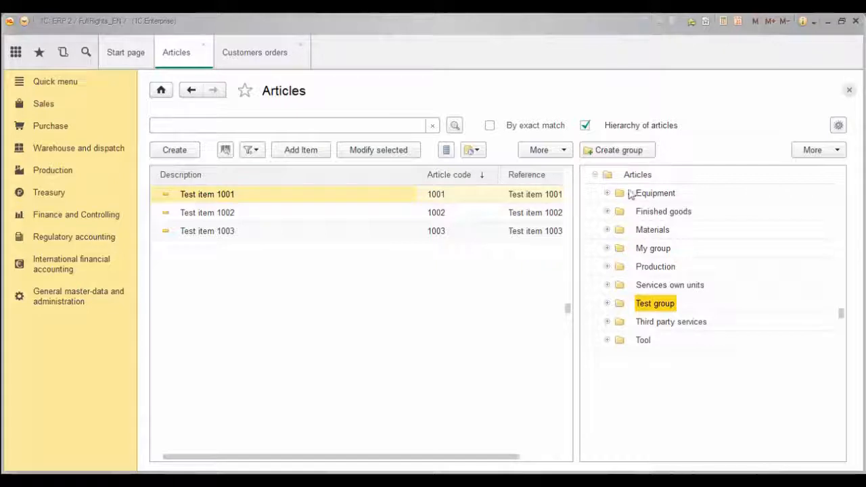
pyautogui.click(595, 175)
pyautogui.click(595, 176)
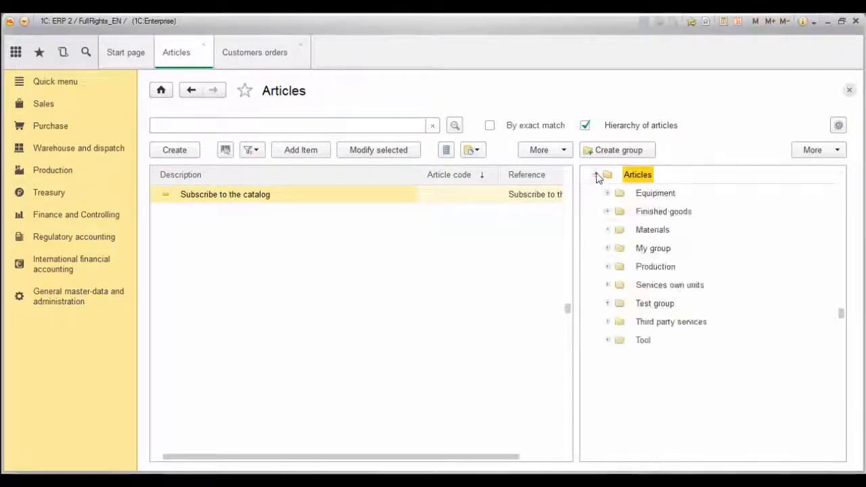
pyautogui.click(606, 230)
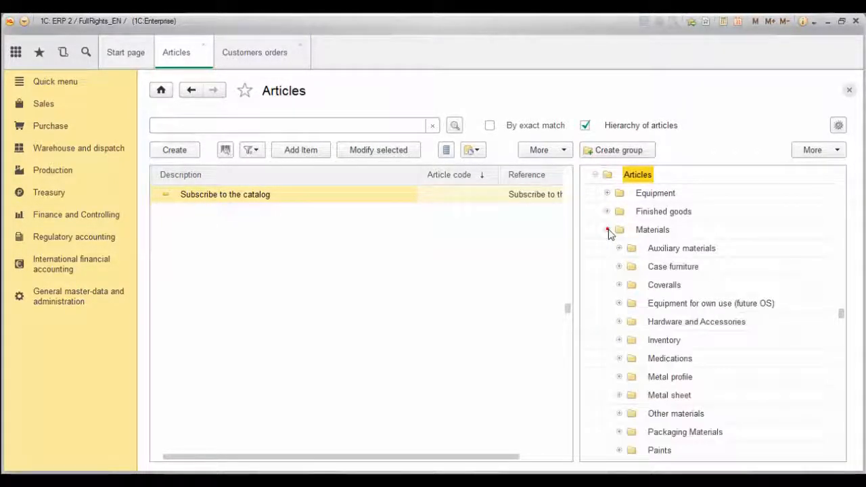
pyautogui.click(608, 231)
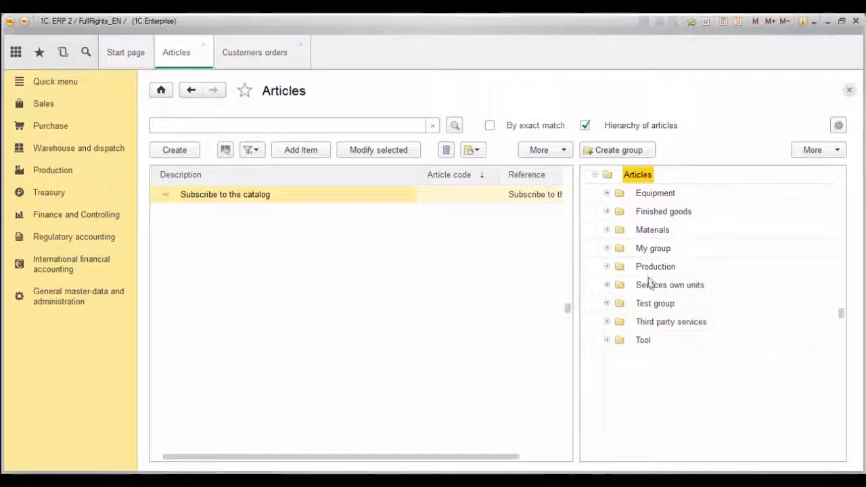
pyautogui.click(648, 304)
pyautogui.click(292, 215)
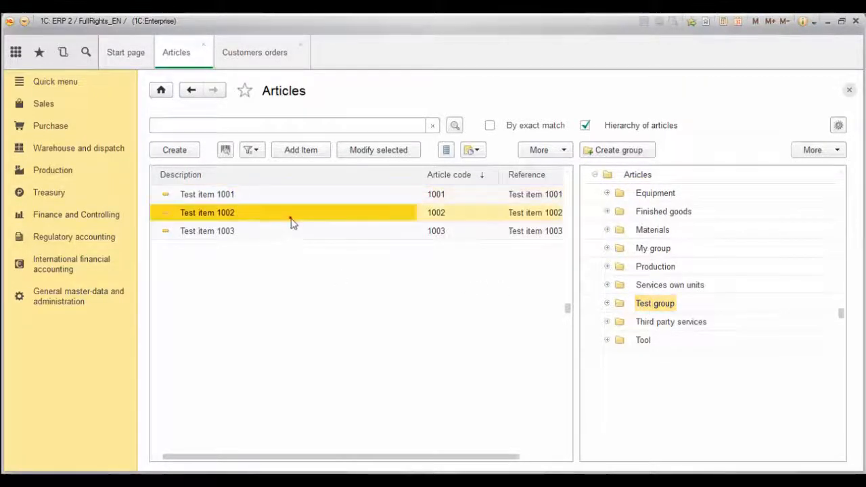
pyautogui.click(299, 232)
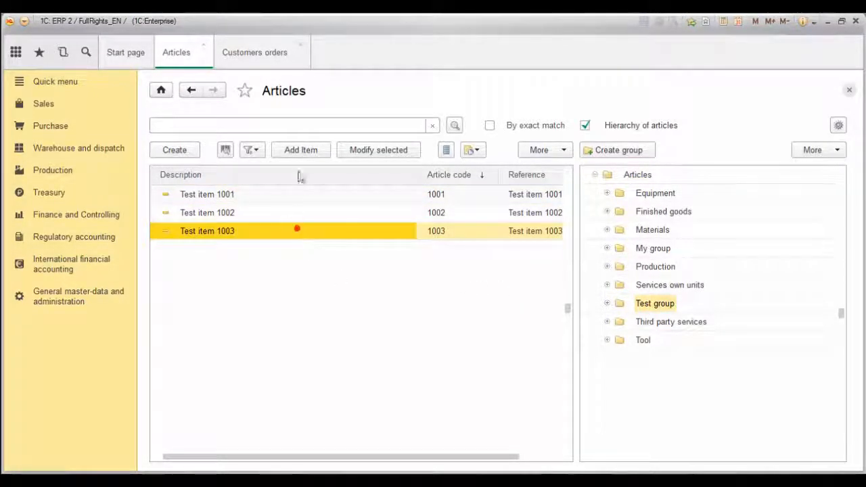
pyautogui.click(294, 124)
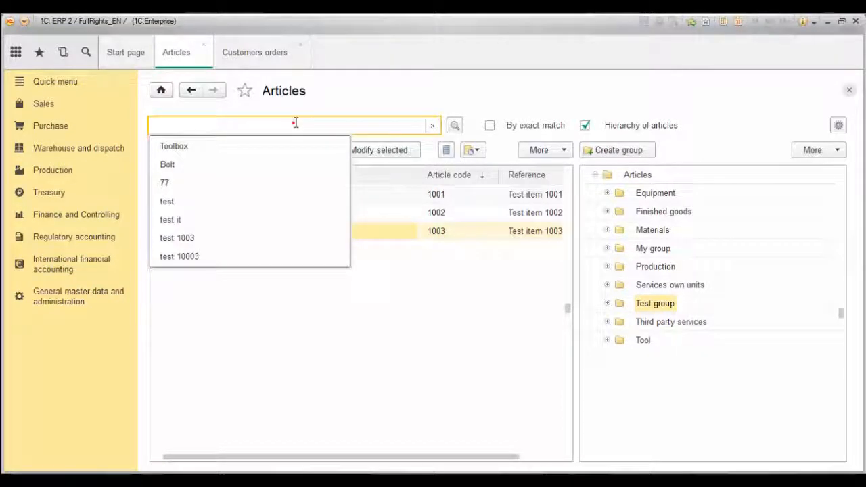
# Search for the Toolbox articles, turn off grouping by article hierarchy, then clear the search.
pyautogui.write('Tool ')
pyautogui.write('ox')
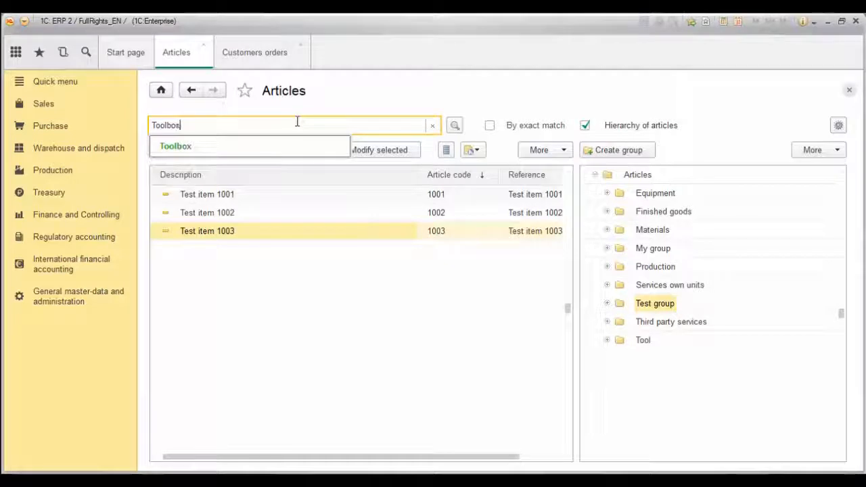
pyautogui.press('Return')
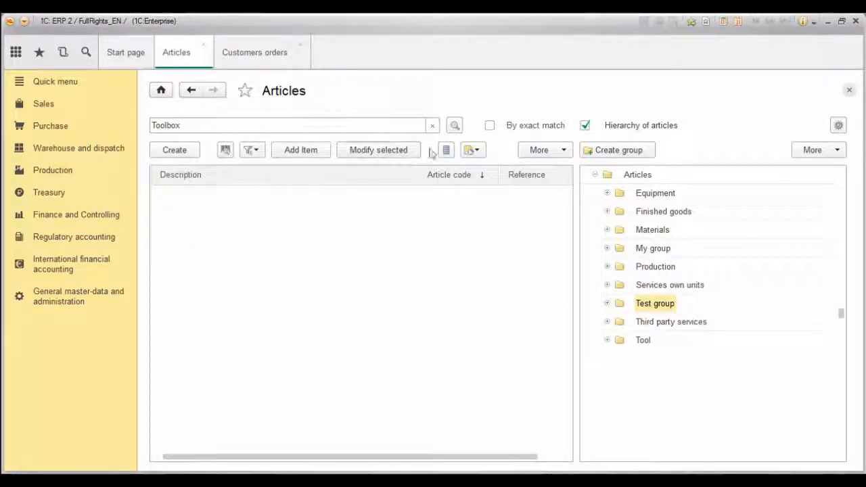
pyautogui.click(584, 126)
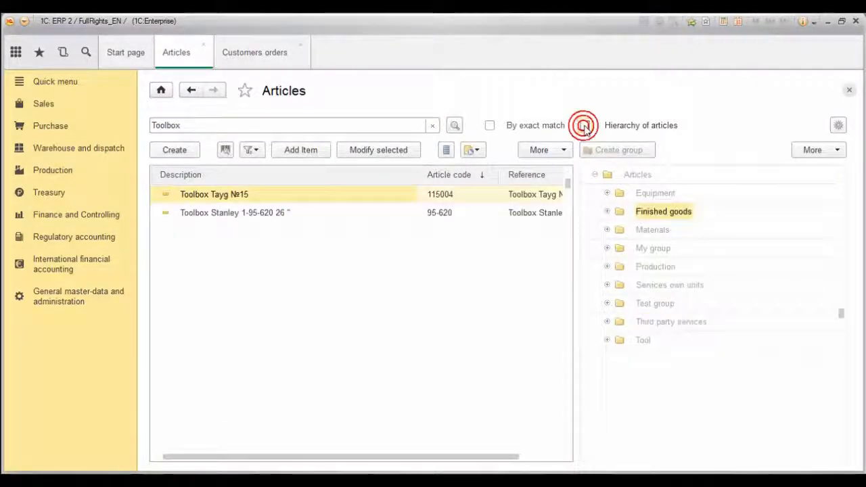
pyautogui.click(388, 213)
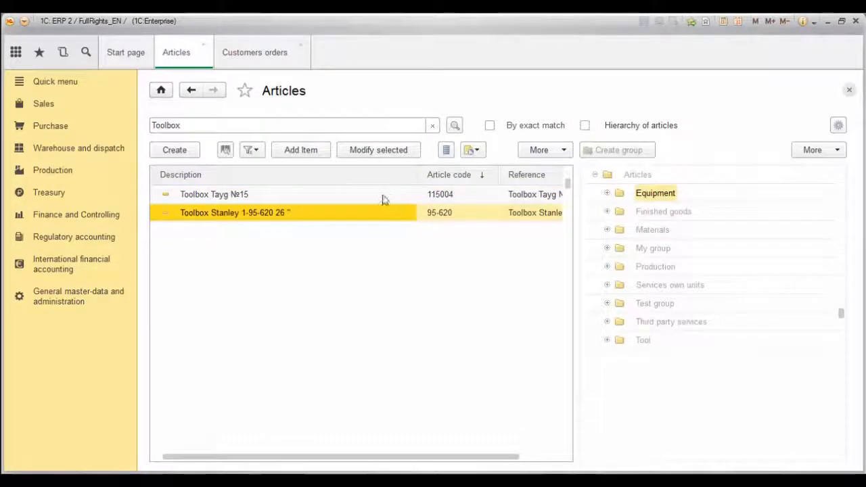
pyautogui.click(382, 196)
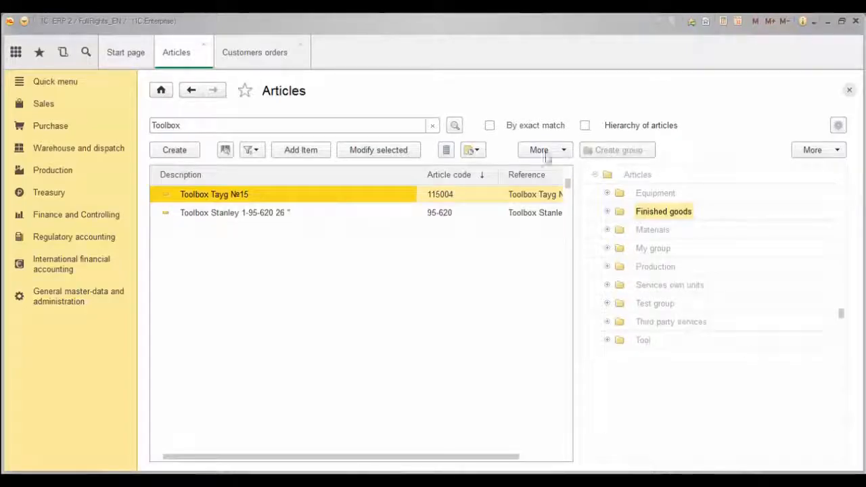
pyautogui.click(433, 125)
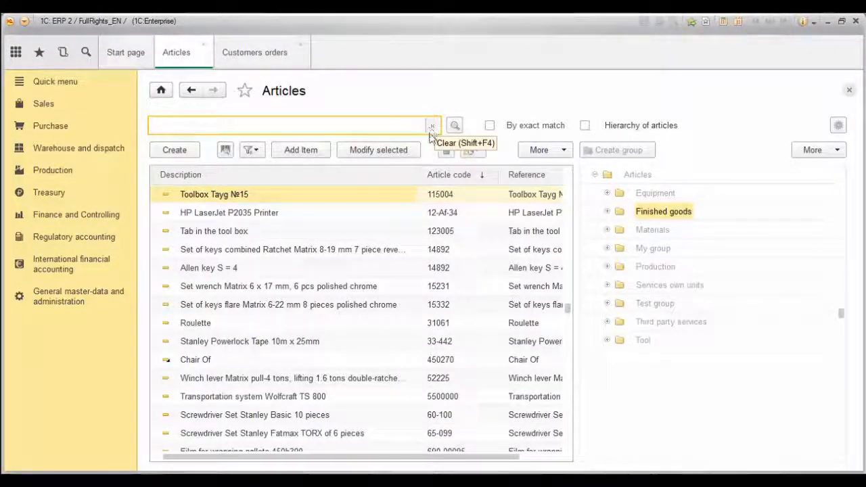
# Sort by description and back by code, look up test item 1001, then clear the search.
pyautogui.click(404, 175)
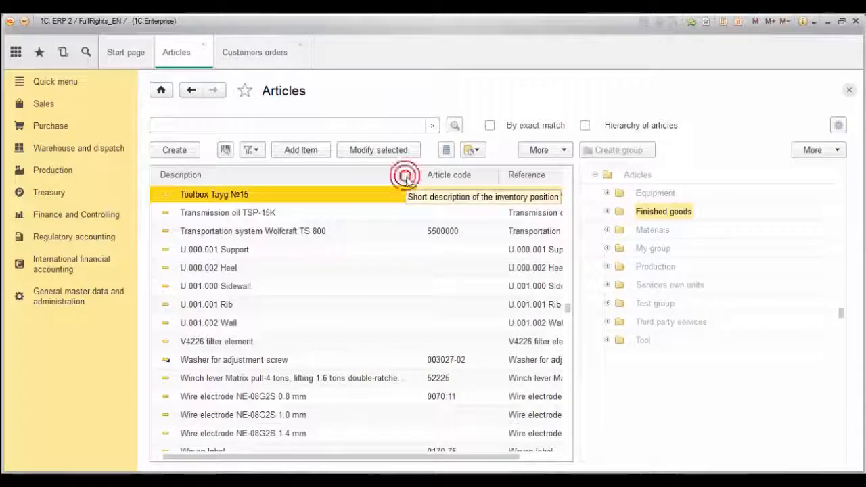
pyautogui.click(472, 179)
pyautogui.click(315, 126)
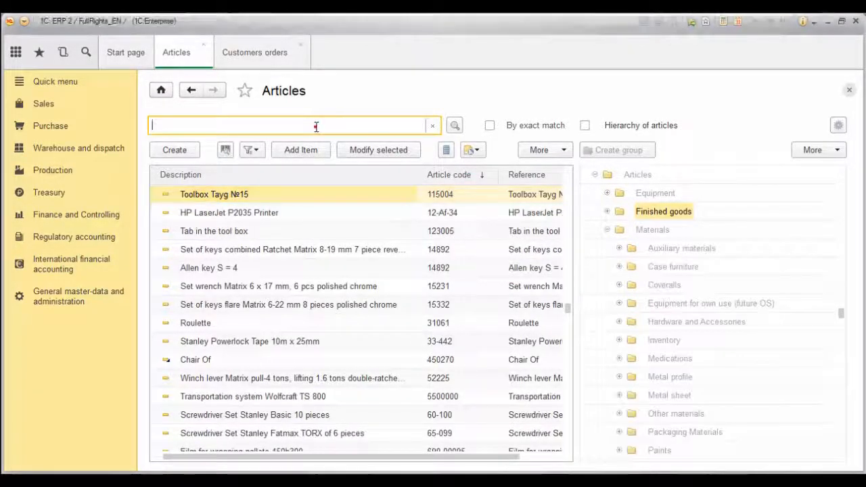
pyautogui.write('test')
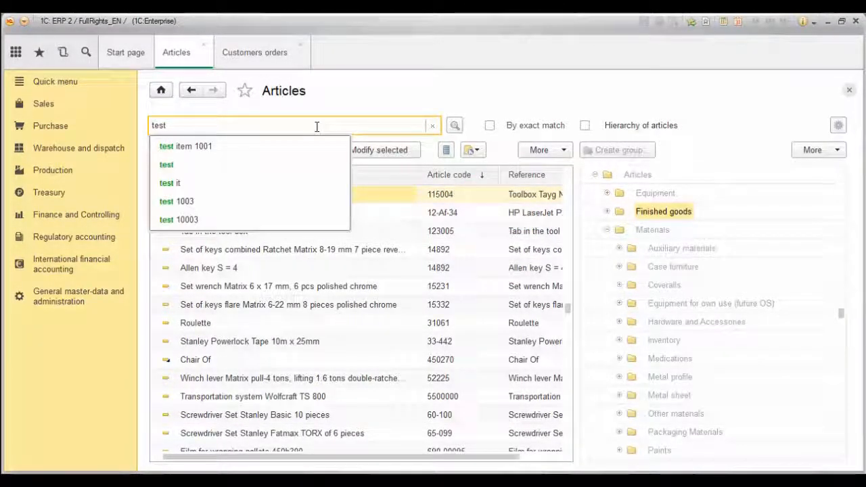
pyautogui.click(264, 143)
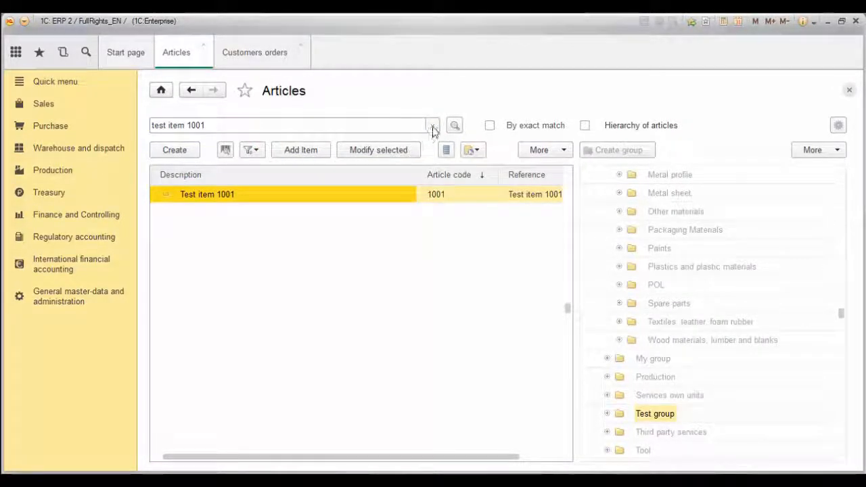
pyautogui.click(432, 126)
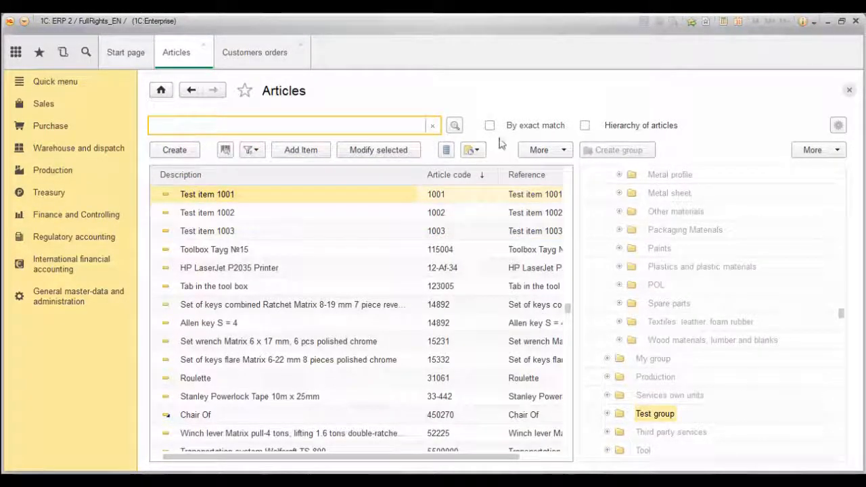
pyautogui.click(539, 150)
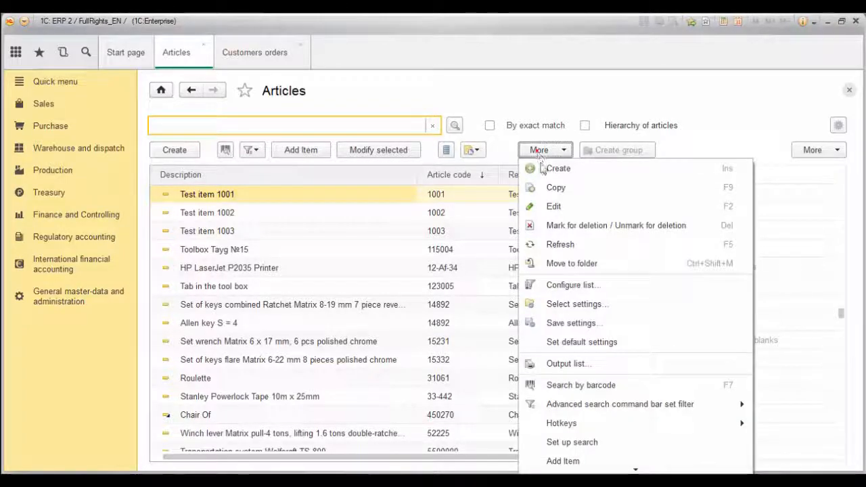
# Filter Articles to article code containing 77 and description containing Matrix.
pyautogui.click(562, 284)
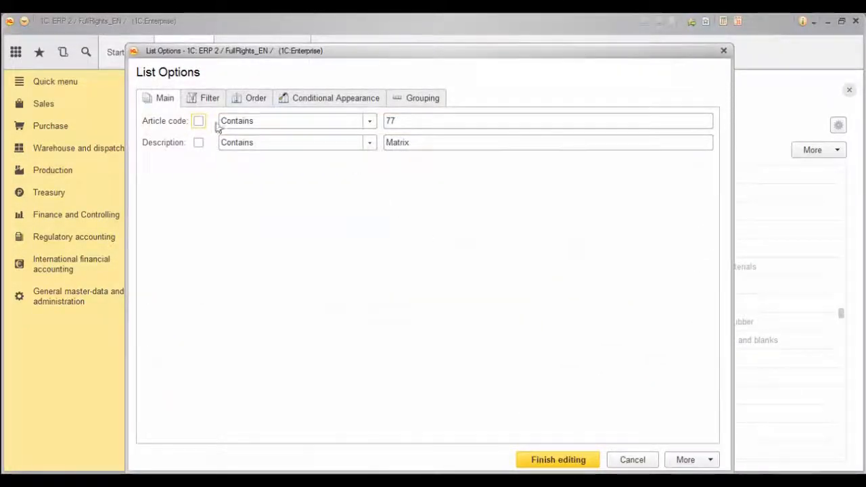
pyautogui.click(202, 101)
pyautogui.click(355, 185)
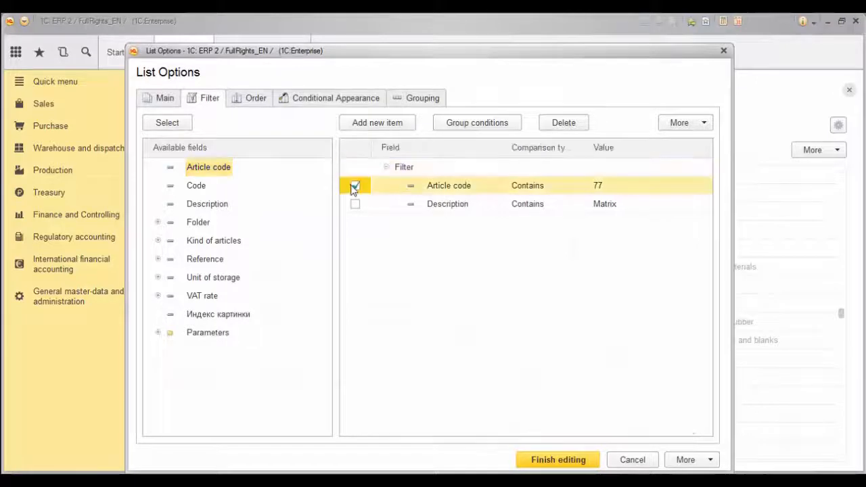
pyautogui.click(592, 185)
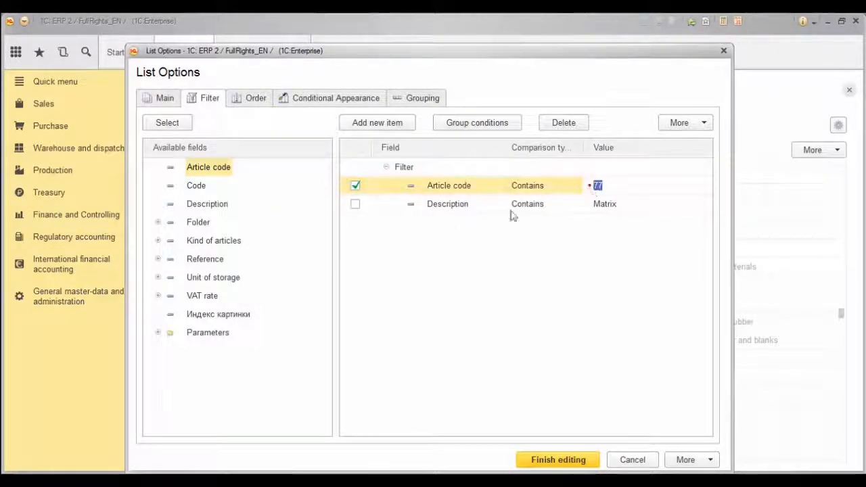
pyautogui.click(355, 203)
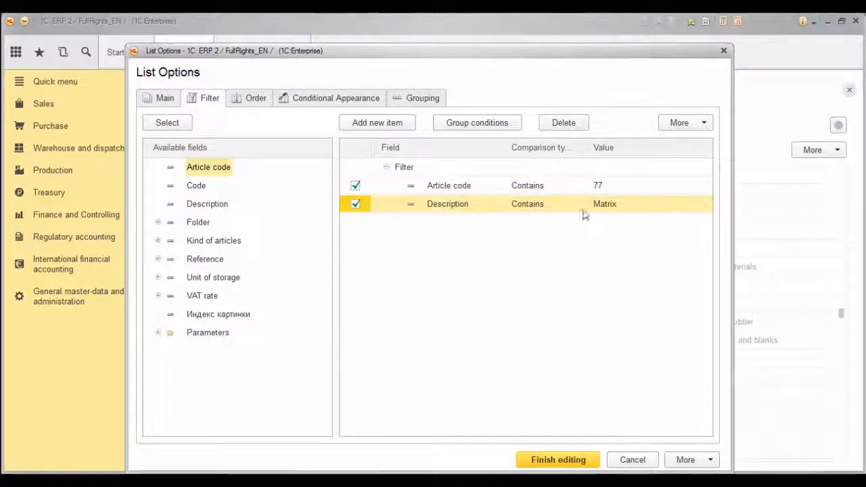
pyautogui.click(589, 207)
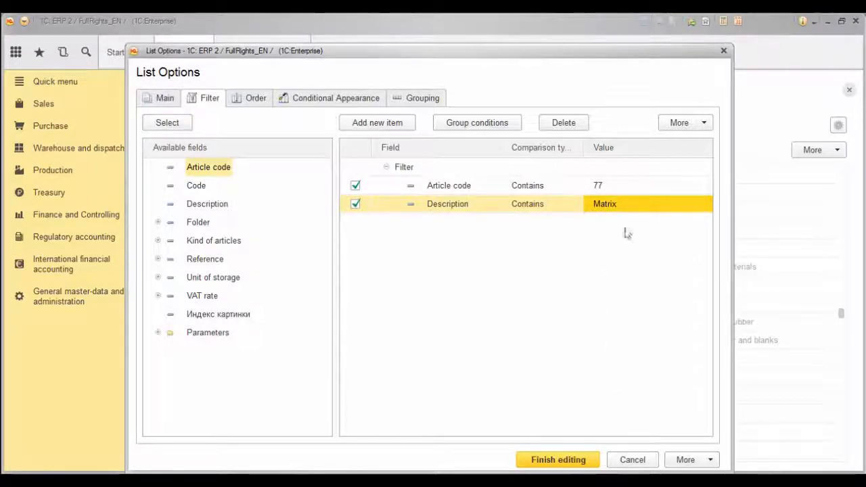
pyautogui.click(561, 459)
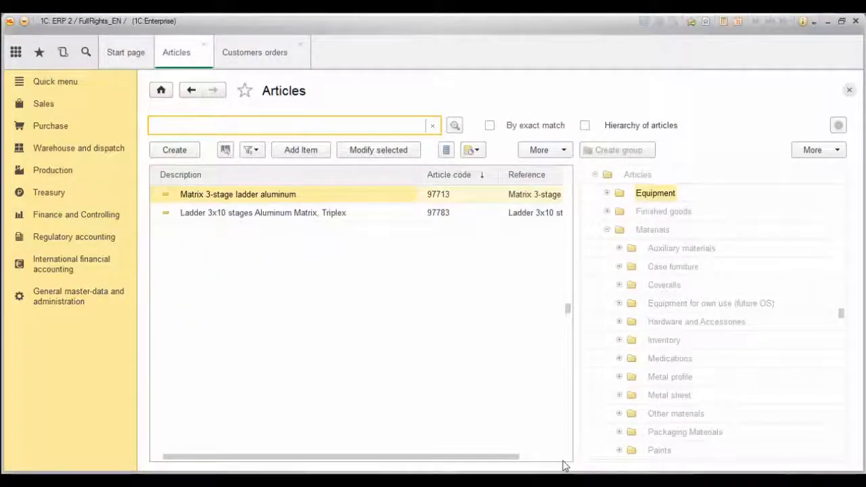
pyautogui.click(332, 212)
# Save the current Matrix filter settings under the name 'my selection'.
pyautogui.click(406, 195)
pyautogui.click(539, 149)
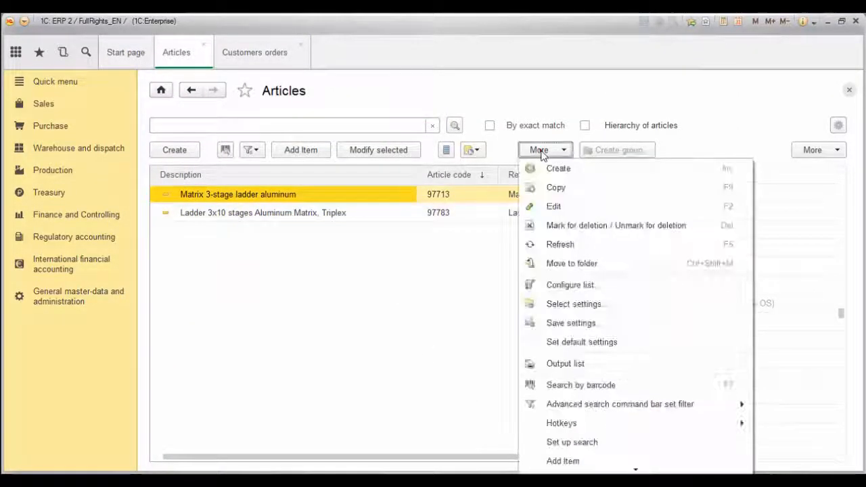
pyautogui.click(566, 323)
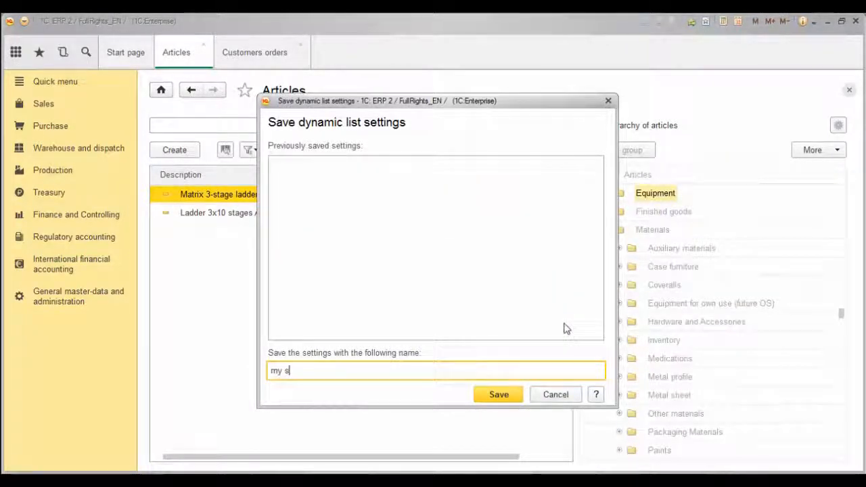
pyautogui.write('my selection')
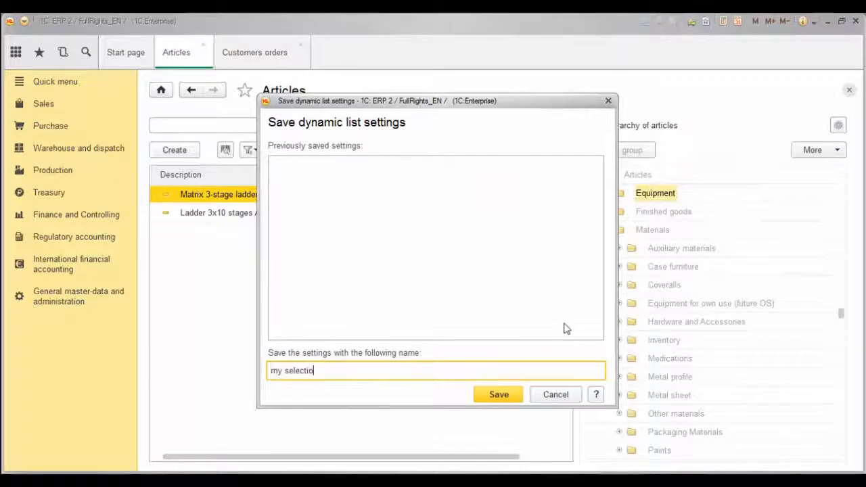
pyautogui.click(498, 395)
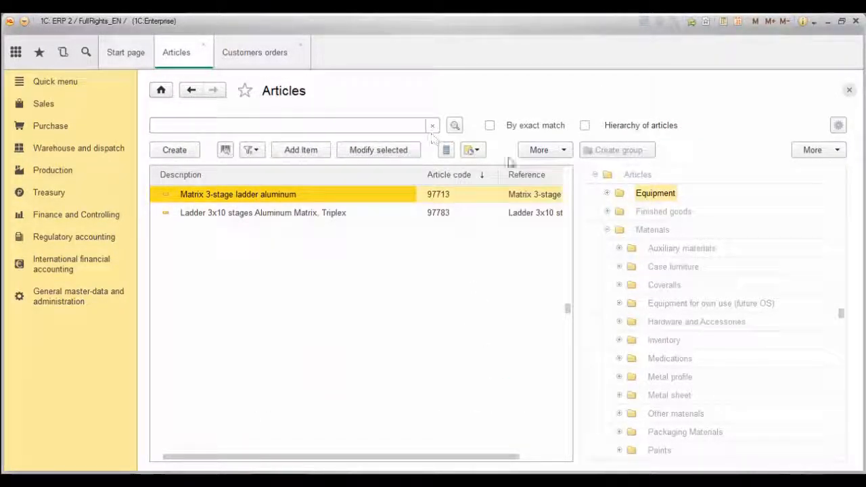
# Turn off the Article code and Description filters to show the unfiltered list.
pyautogui.click(548, 154)
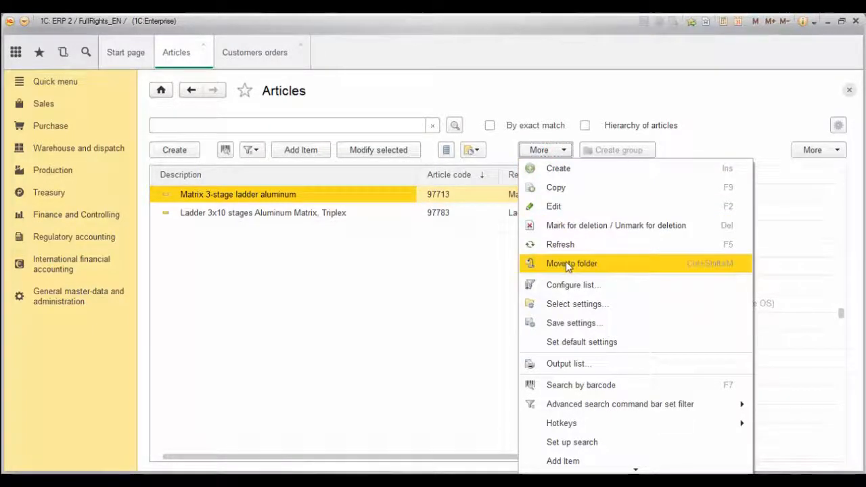
pyautogui.click(568, 287)
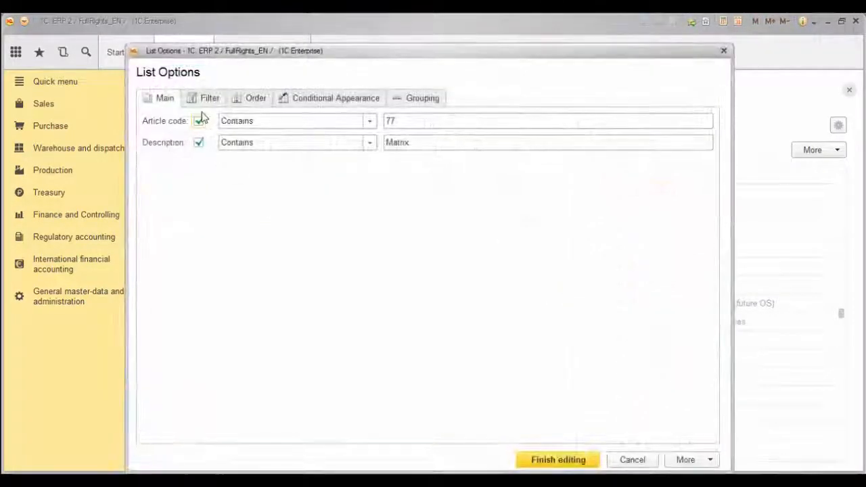
pyautogui.click(198, 121)
pyautogui.click(198, 143)
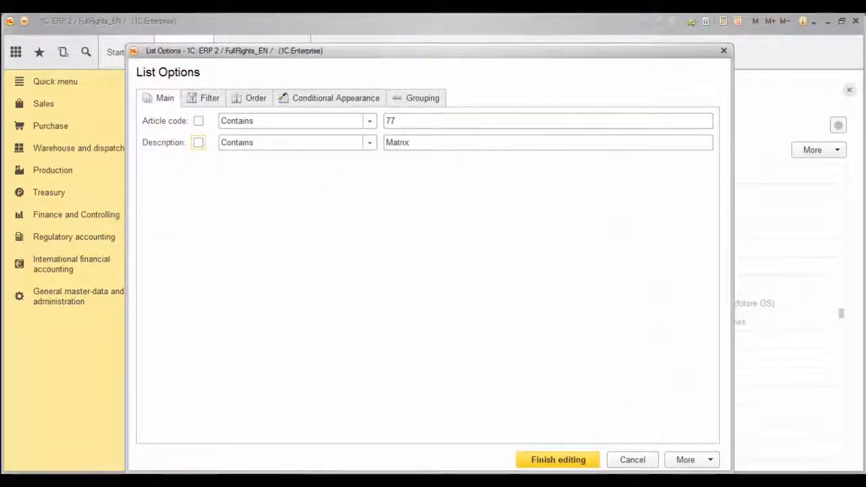
pyautogui.click(558, 459)
# Load the saved 'my selection' settings to bring back the two Matrix ladders.
pyautogui.click(539, 149)
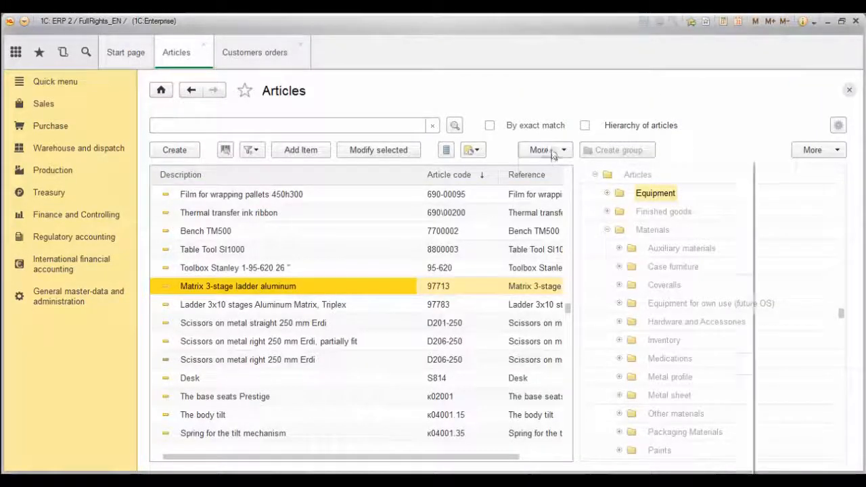
pyautogui.click(592, 311)
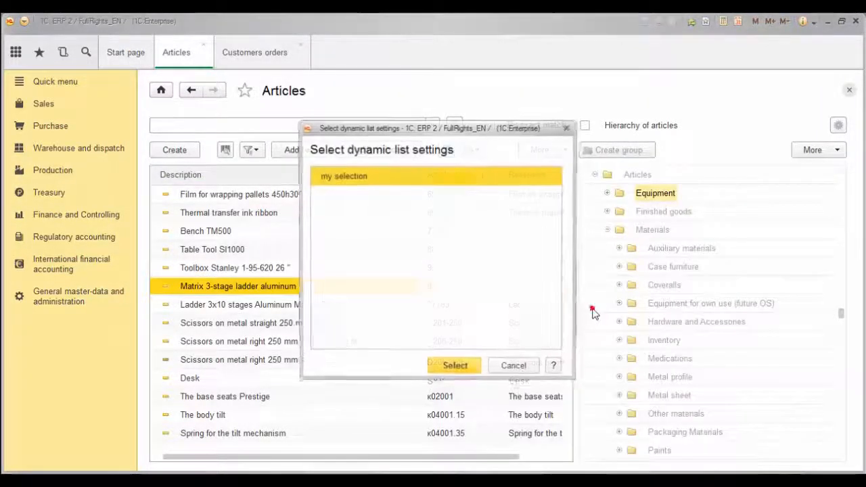
pyautogui.doubleClick(394, 177)
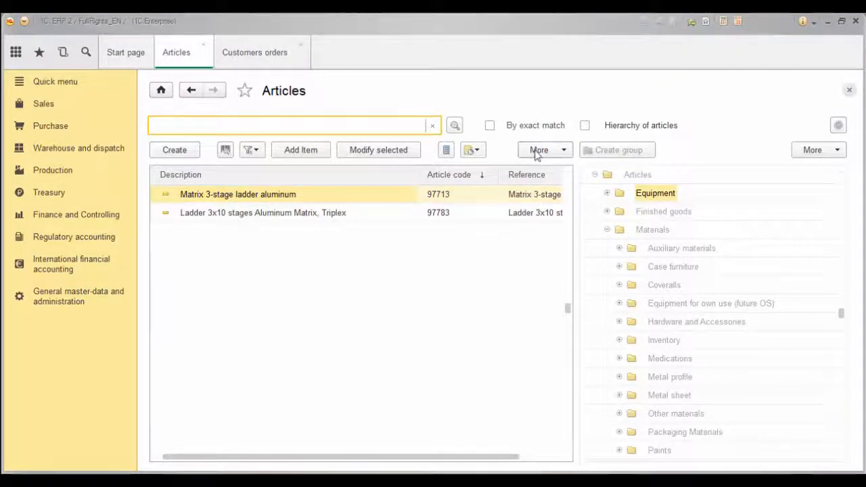
pyautogui.click(536, 152)
# Reset the list to default settings, export it without the Reference column, and close the spreadsheet.
pyautogui.click(566, 341)
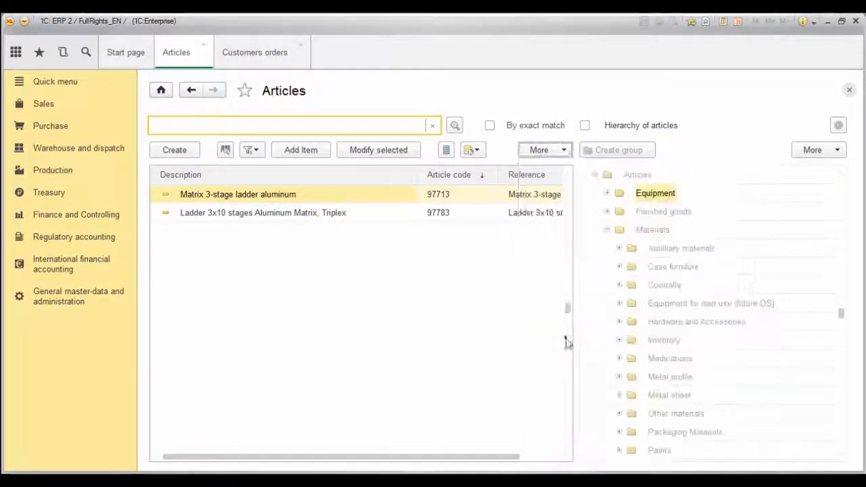
pyautogui.click(553, 151)
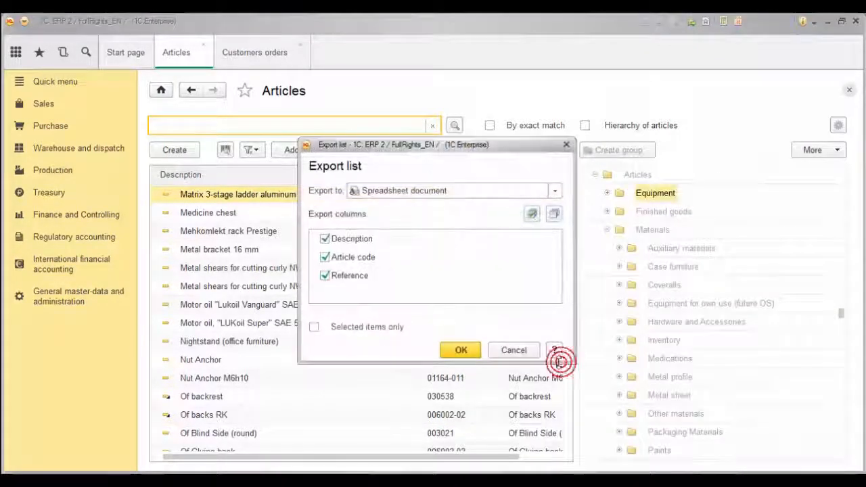
pyautogui.click(352, 277)
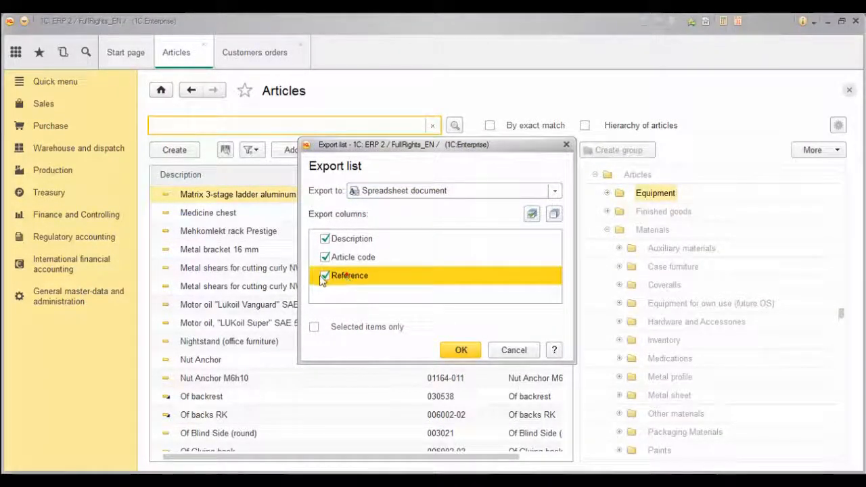
pyautogui.click(323, 276)
pyautogui.click(458, 349)
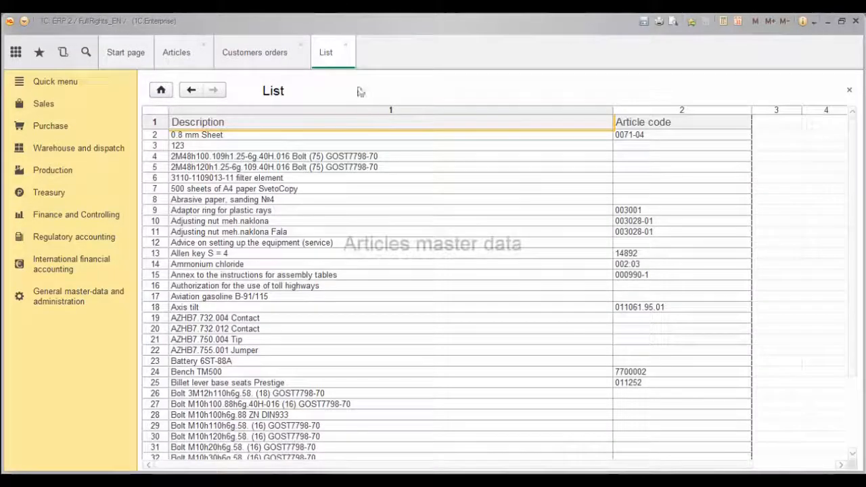
pyautogui.click(344, 46)
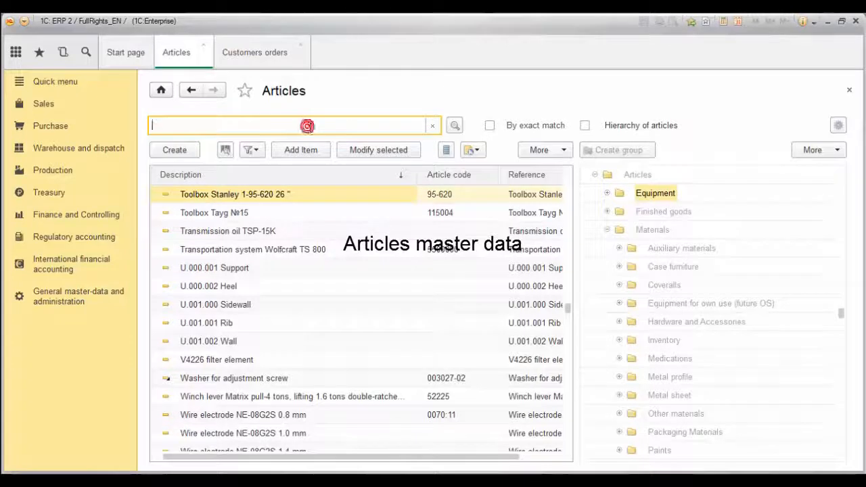
# Search articles for 'Toolbo' and open the Toolbox Stanley card.
pyautogui.write('Toolbox')
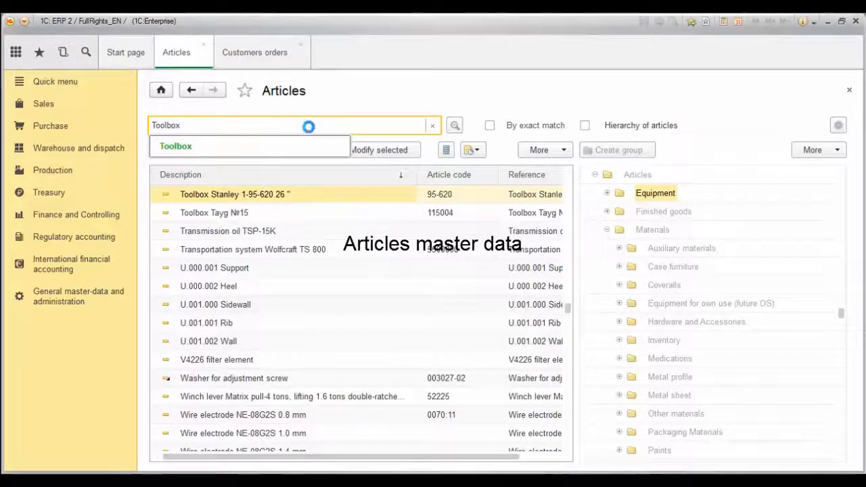
pyautogui.press('Return')
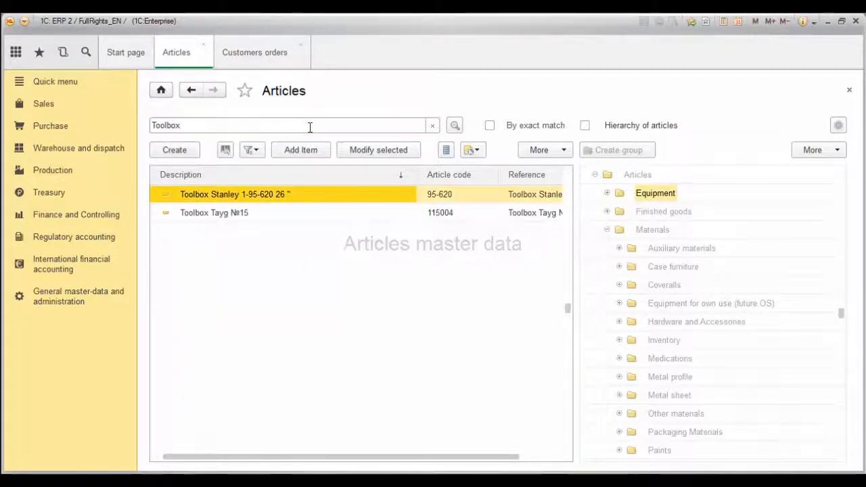
pyautogui.doubleClick(302, 195)
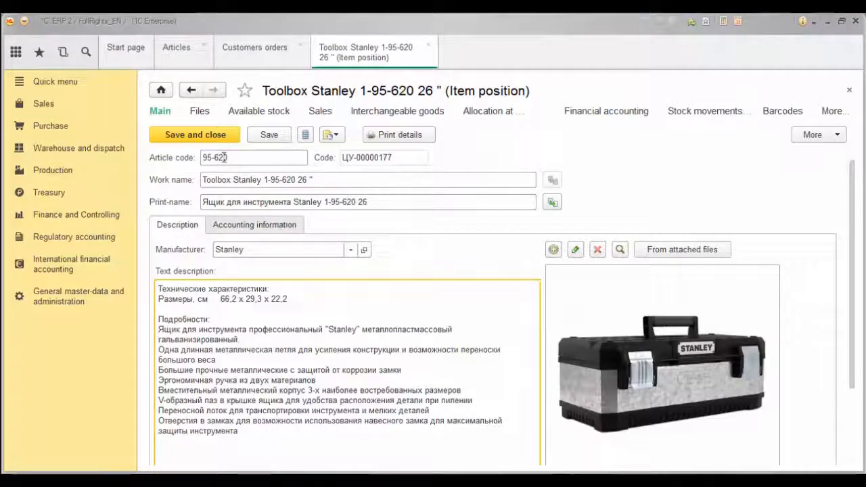
# Review the card's article code 95-620, work name, print-name and description.
pyautogui.click(224, 157)
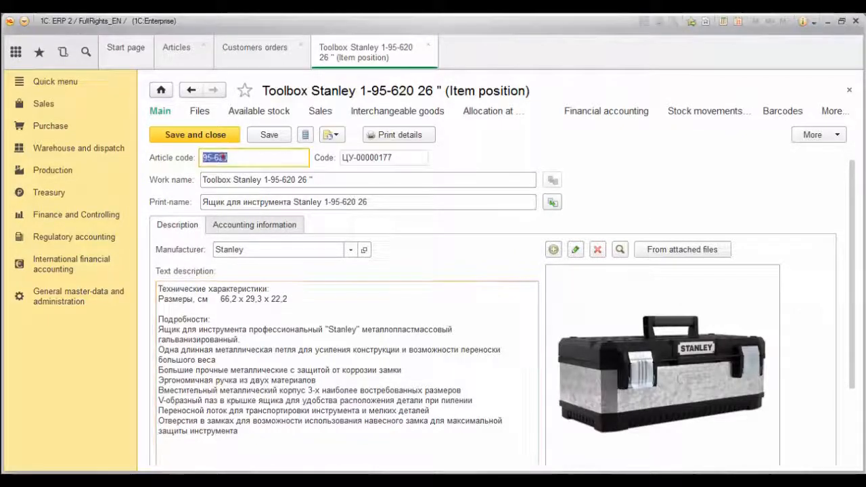
pyautogui.click(222, 157)
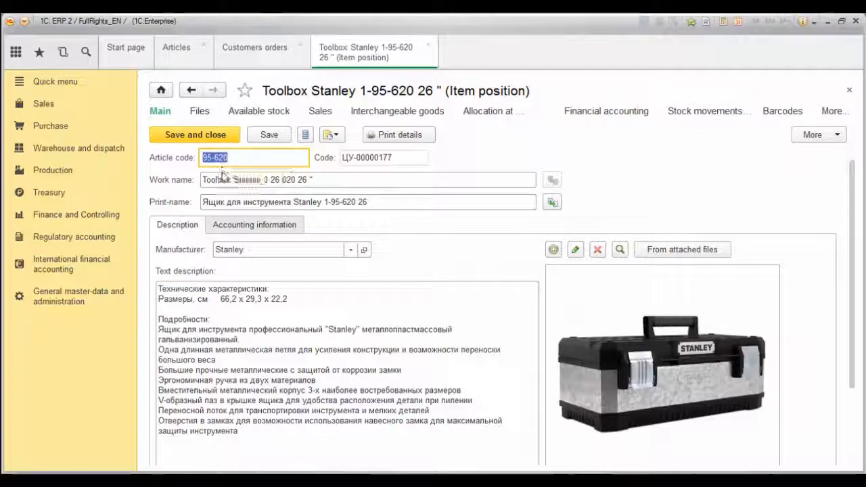
pyautogui.click(220, 180)
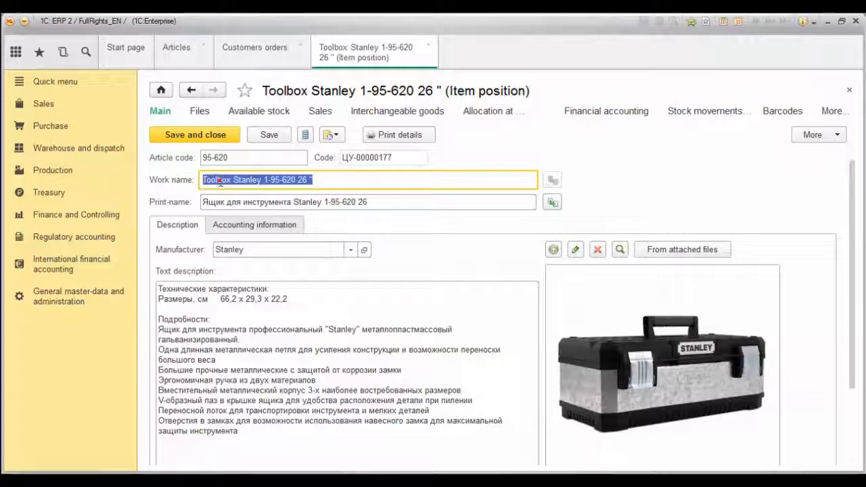
pyautogui.click(219, 181)
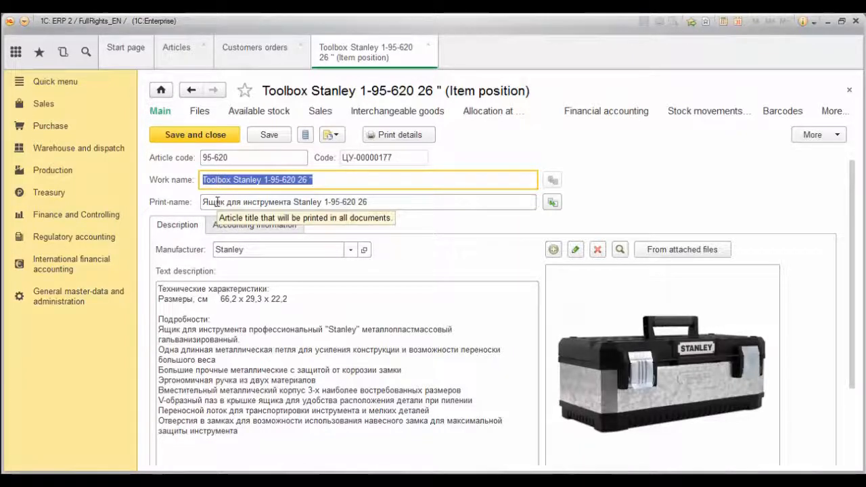
pyautogui.click(217, 201)
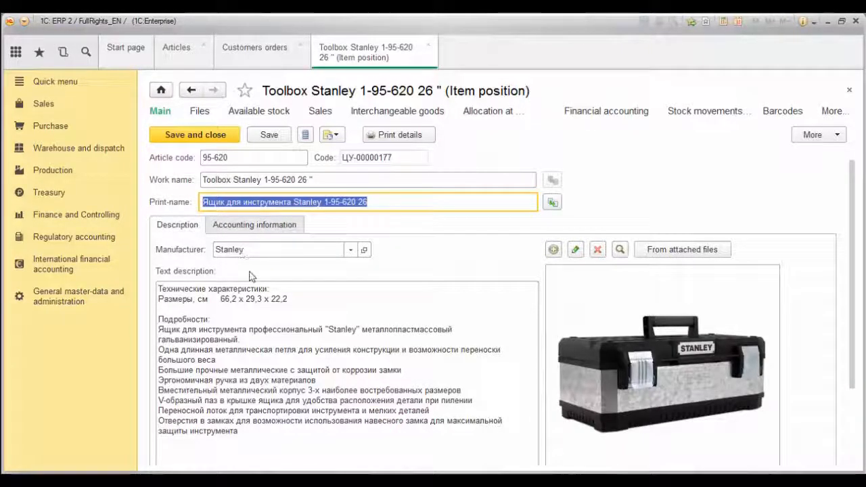
pyautogui.moveTo(257, 309); pyautogui.dragTo(259, 305)
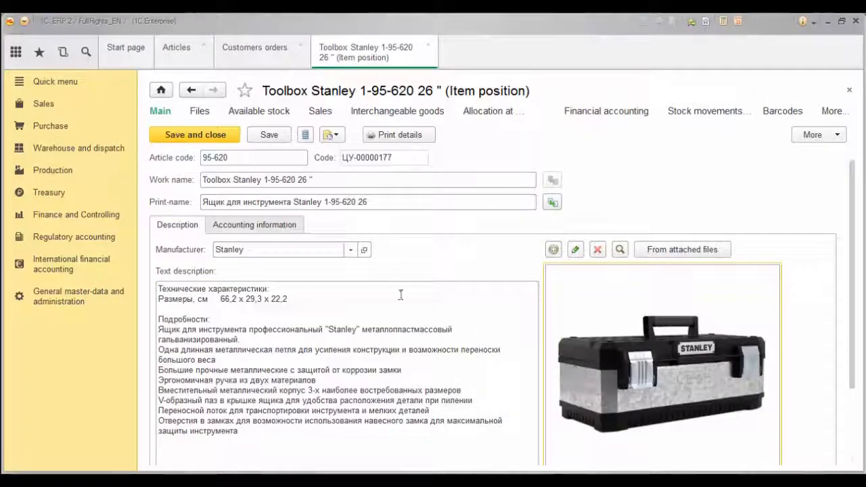
# Review the Toolbox Stanley accounting information: Equipment kind of articles, VAT rate 18%, units in Pieces.
pyautogui.click(284, 226)
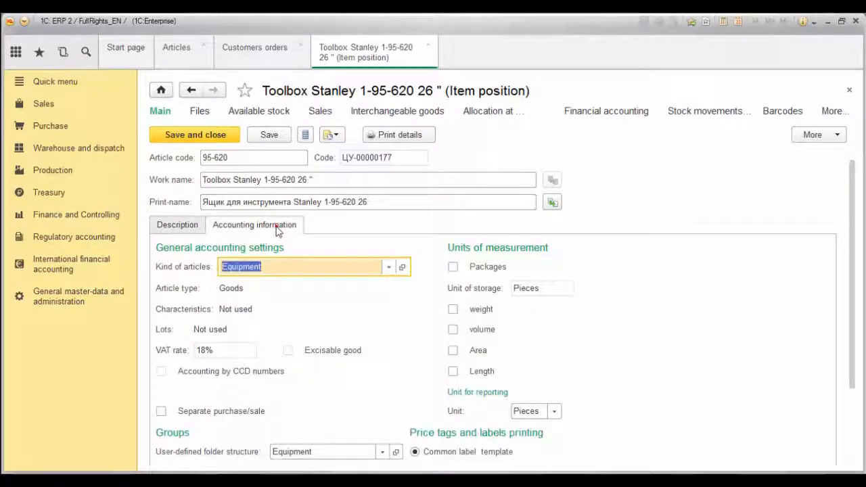
pyautogui.scroll(-1, 291, 262)
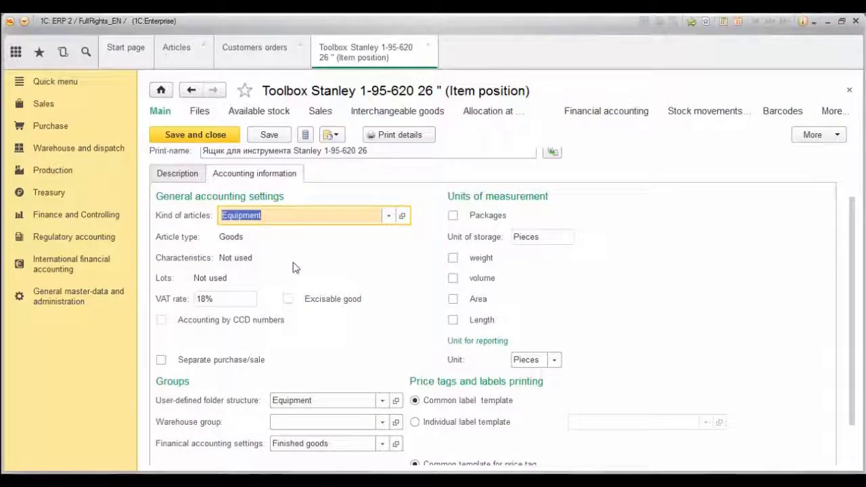
pyautogui.scroll(-1, 294, 263)
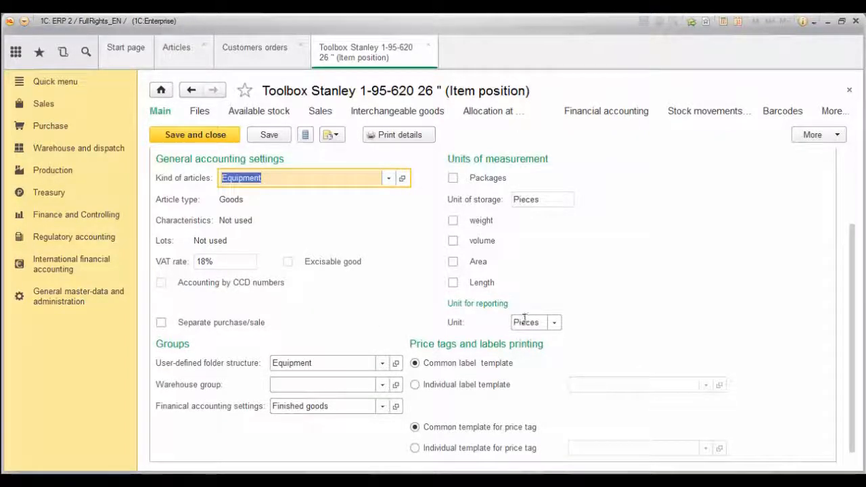
pyautogui.moveTo(524, 319)
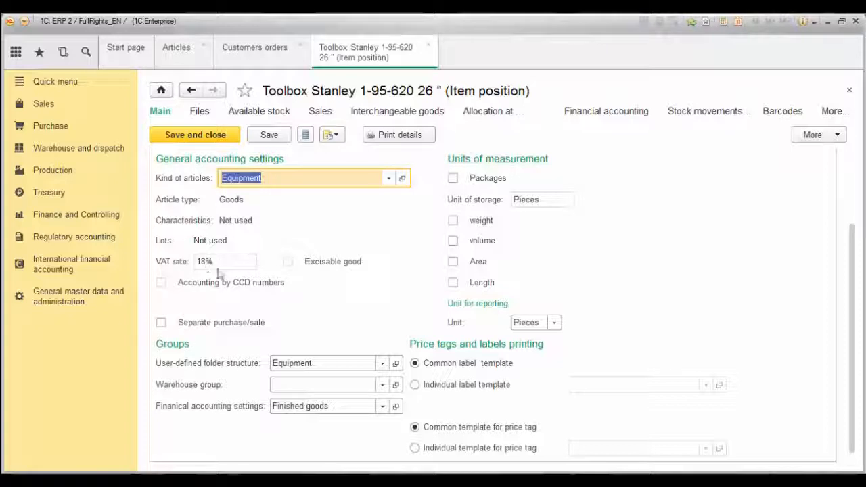
pyautogui.moveTo(211, 265)
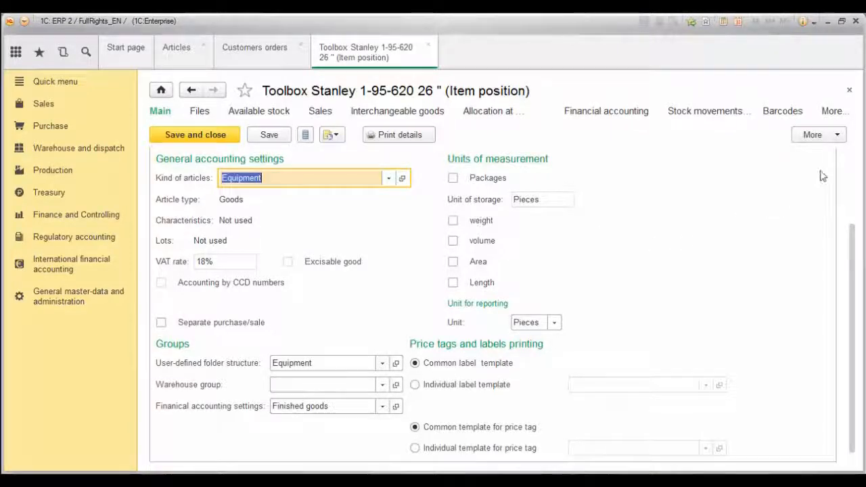
pyautogui.click(815, 135)
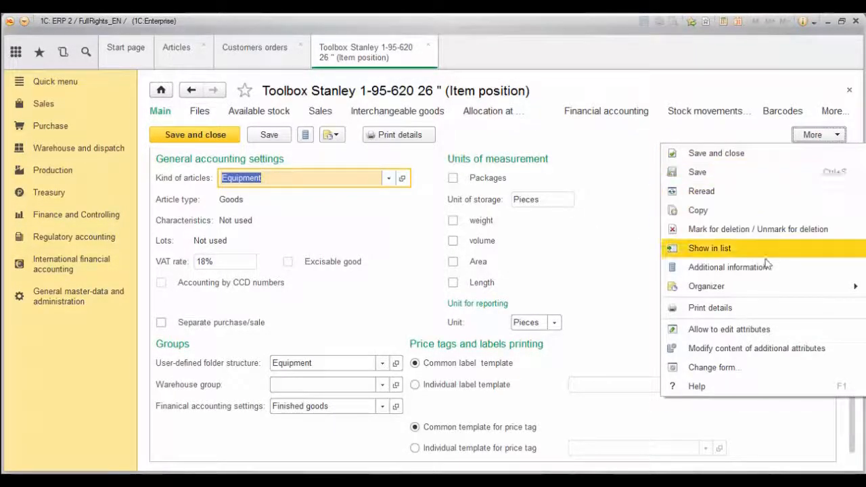
# Unlock key attributes, check attached files, and view Available stock: 10,000 at Central warehouse MS.
pyautogui.click(732, 329)
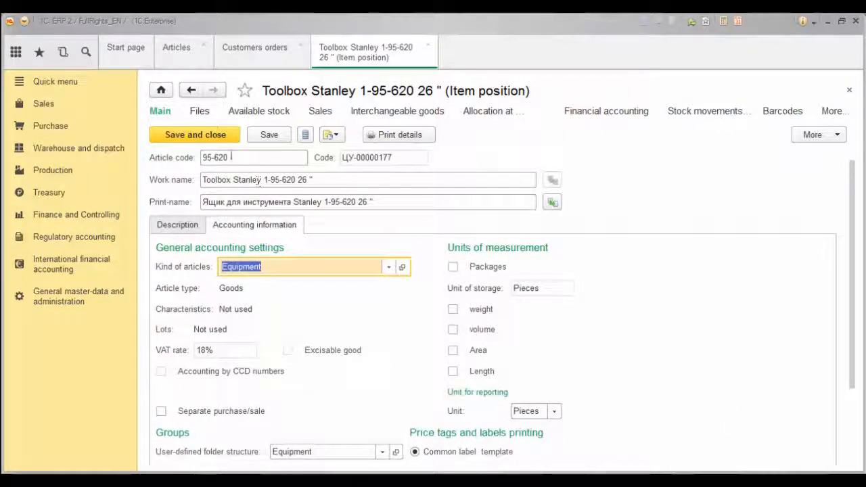
pyautogui.click(200, 114)
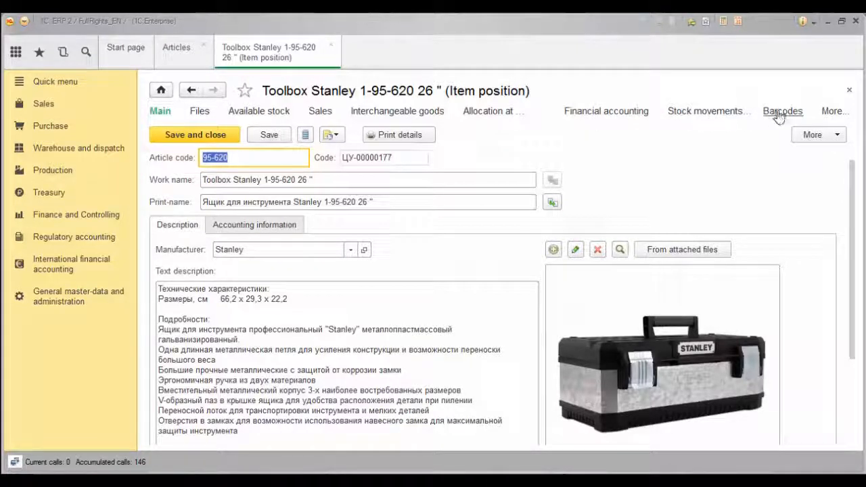
pyautogui.click(831, 112)
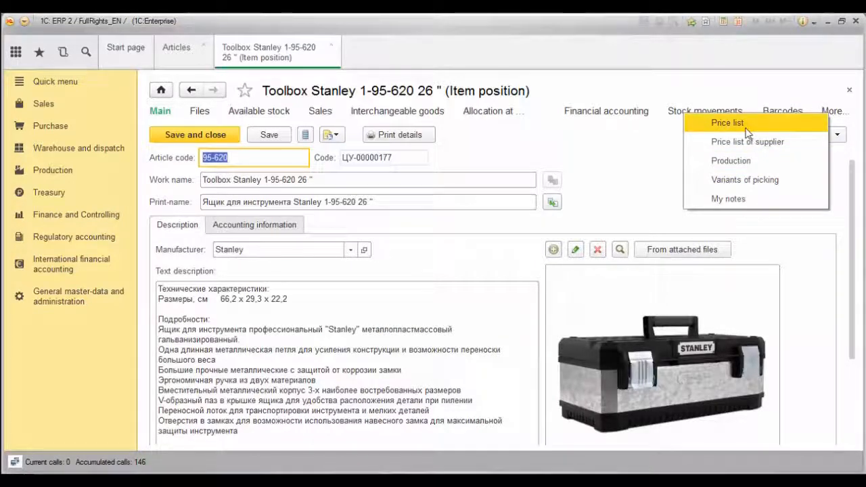
pyautogui.click(279, 114)
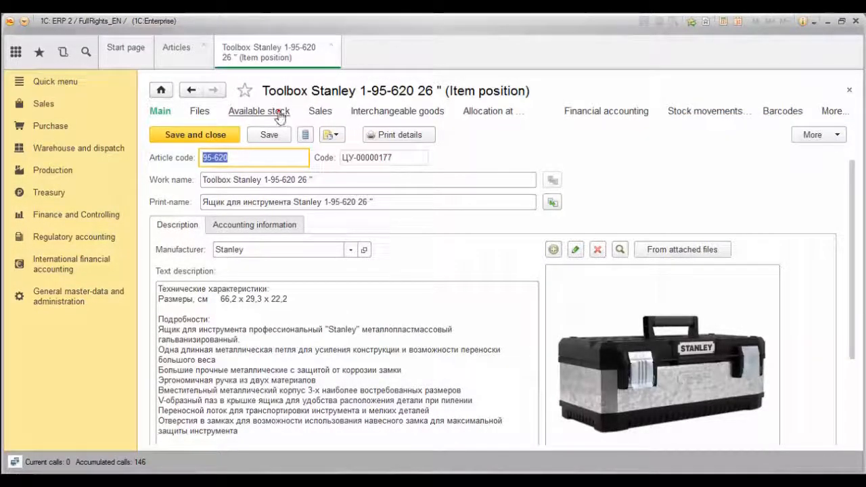
pyautogui.click(274, 115)
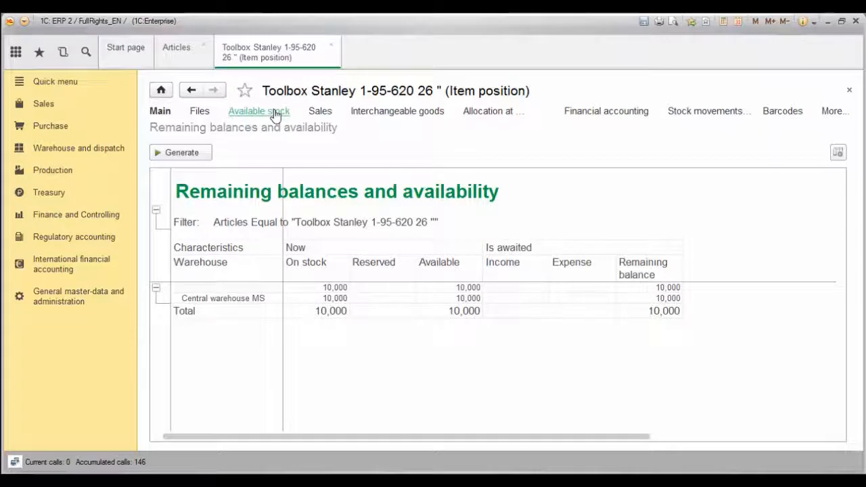
# Close the Toolbox Stanley 1-95-620 card, leaving the Articles catalogue showing.
pyautogui.click(190, 93)
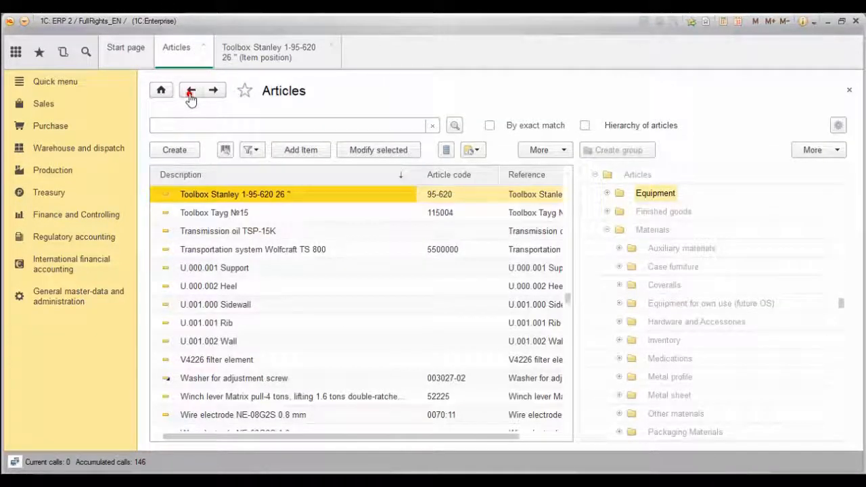
pyautogui.click(190, 92)
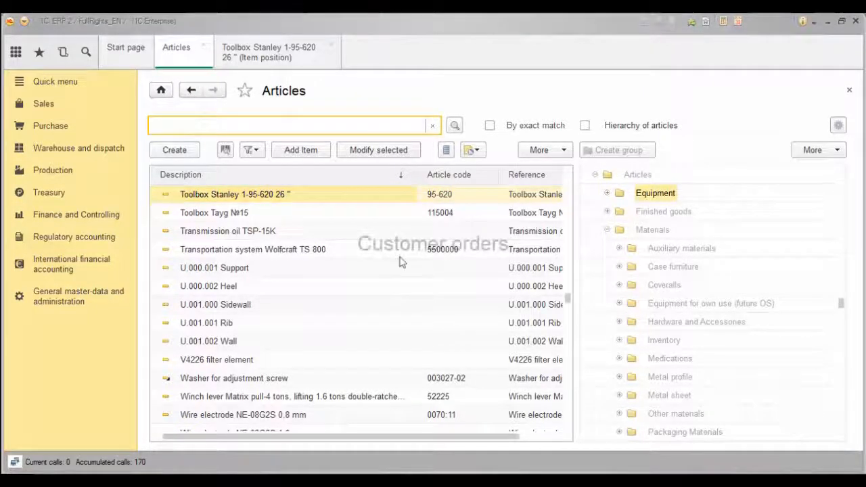
pyautogui.click(330, 46)
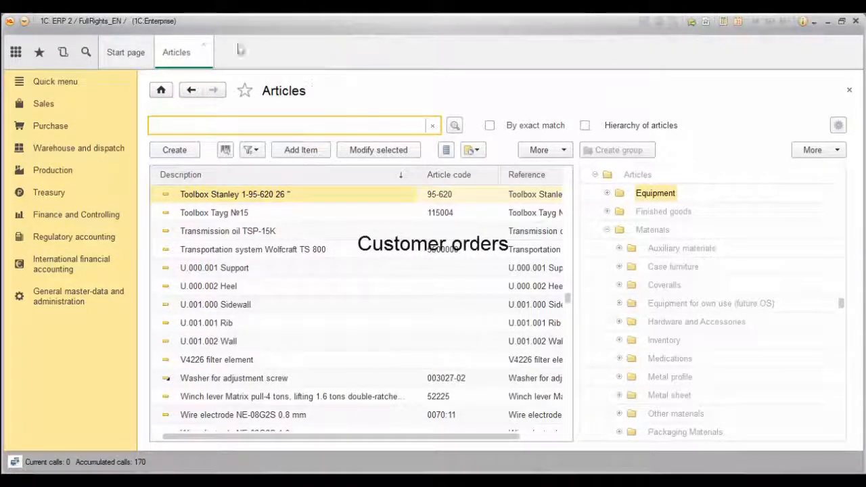
# Close Articles, add Sales' Customers orders to favorites, and open it from Favorites.
pyautogui.click(204, 45)
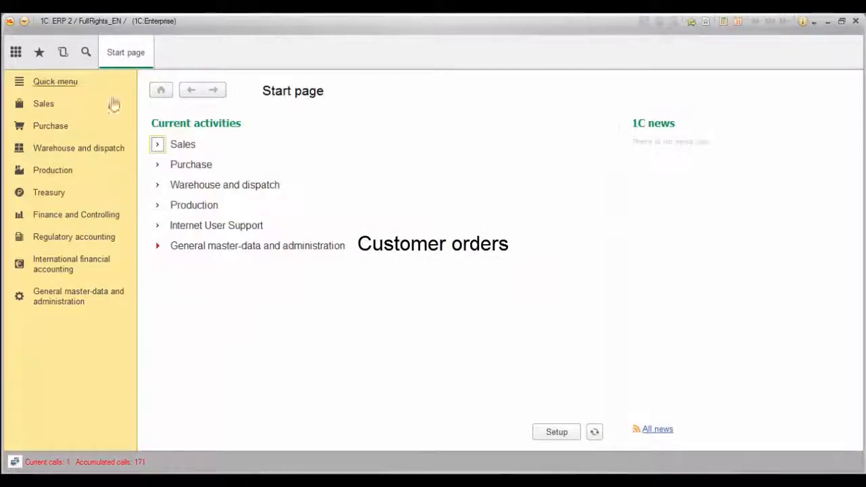
pyautogui.click(39, 110)
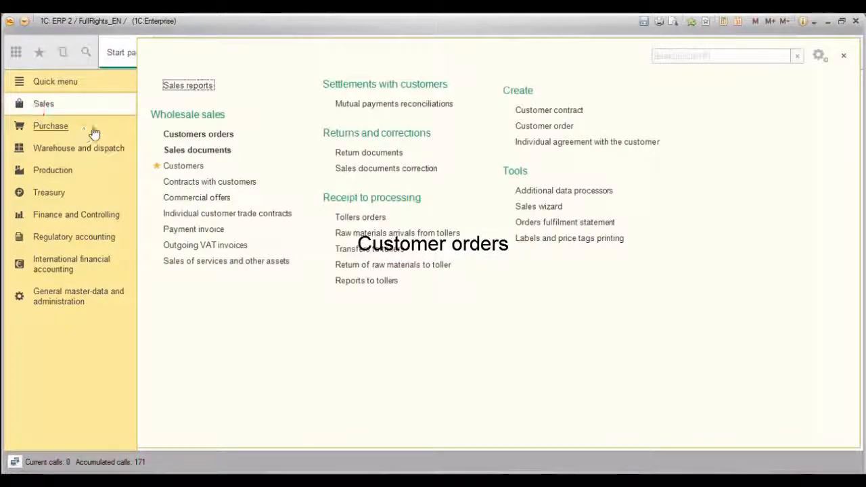
pyautogui.click(156, 134)
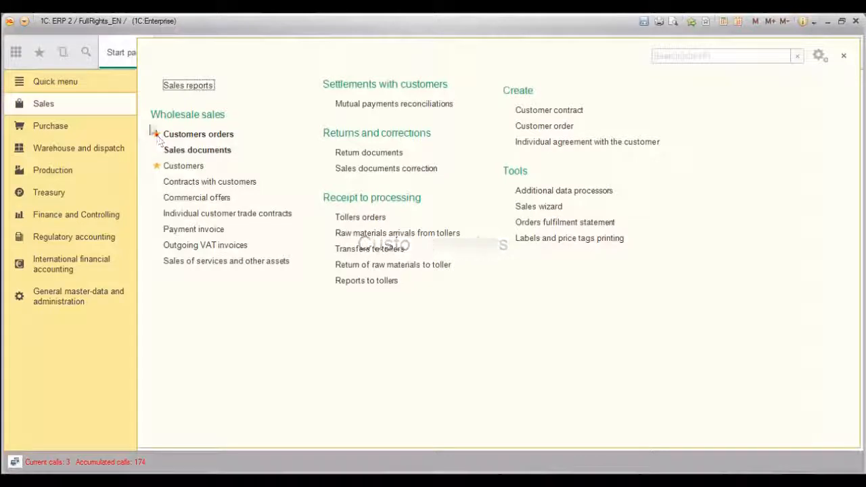
pyautogui.click(40, 54)
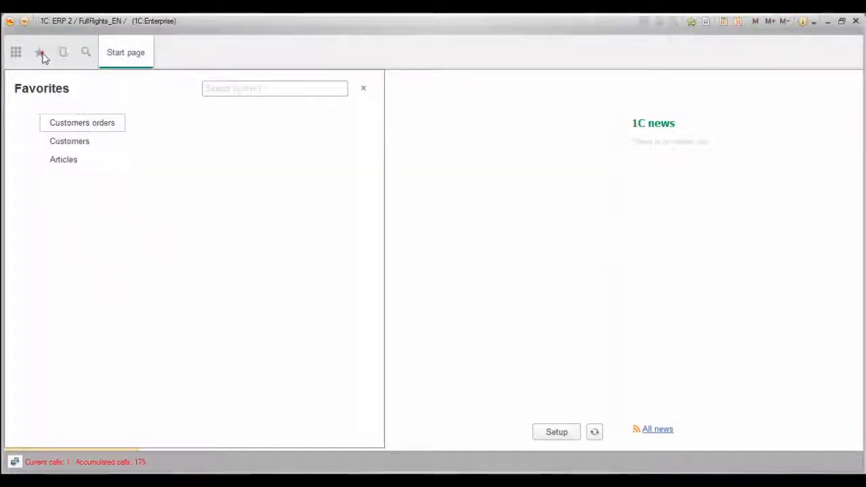
pyautogui.click(80, 125)
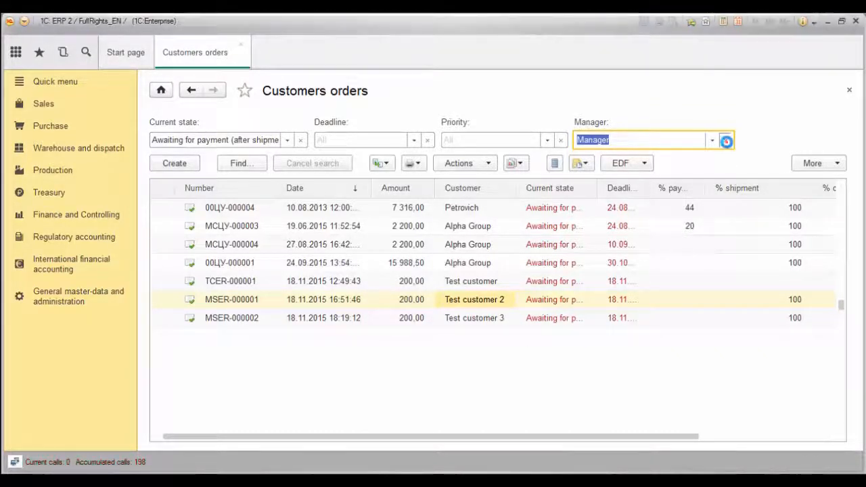
pyautogui.click(725, 140)
pyautogui.click(301, 139)
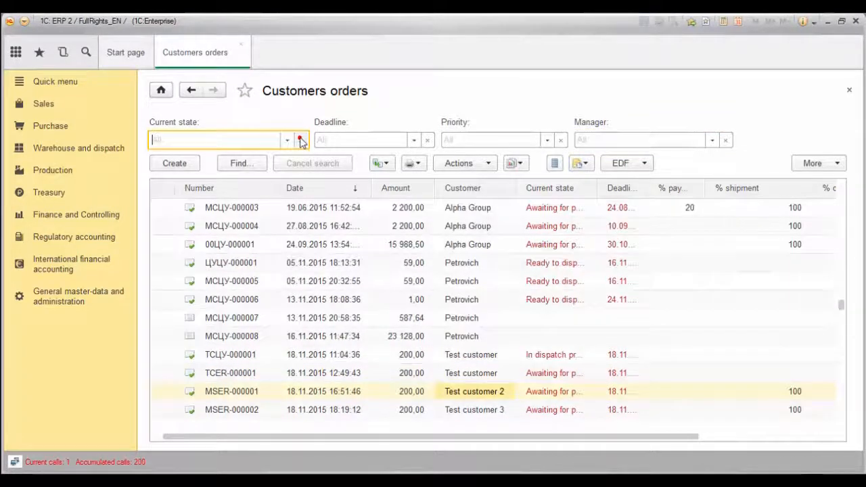
pyautogui.click(590, 140)
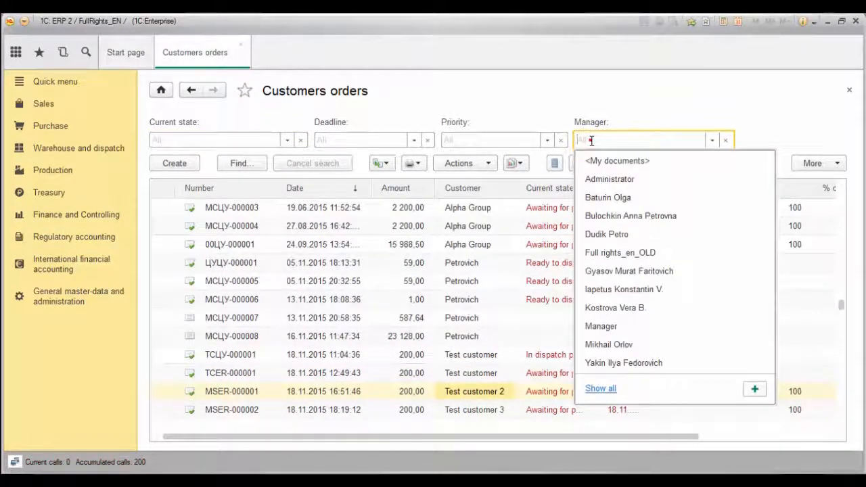
pyautogui.write('man')
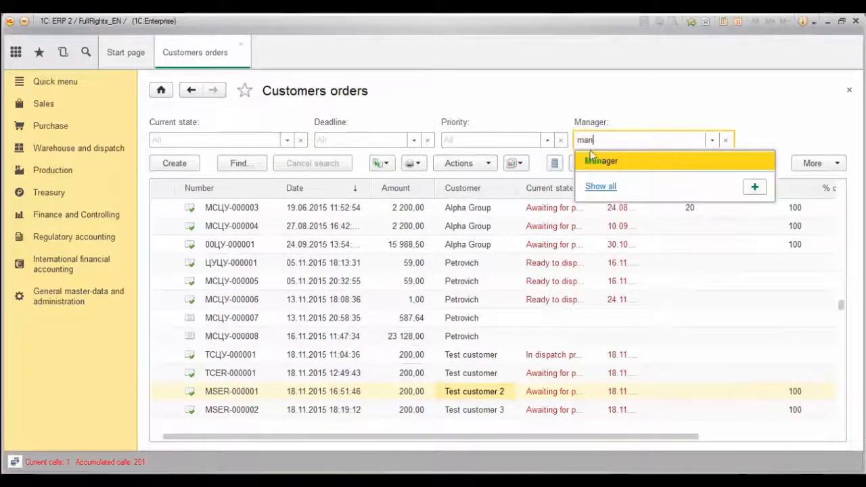
pyautogui.click(590, 162)
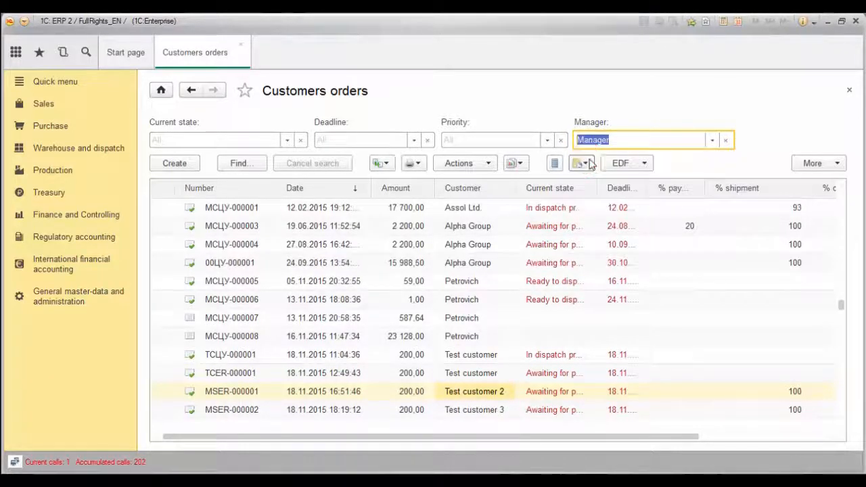
pyautogui.click(279, 140)
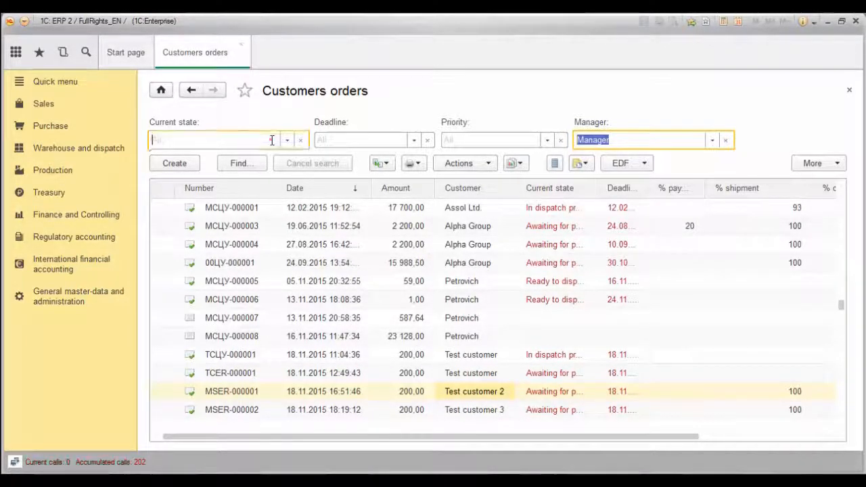
pyautogui.click(277, 343)
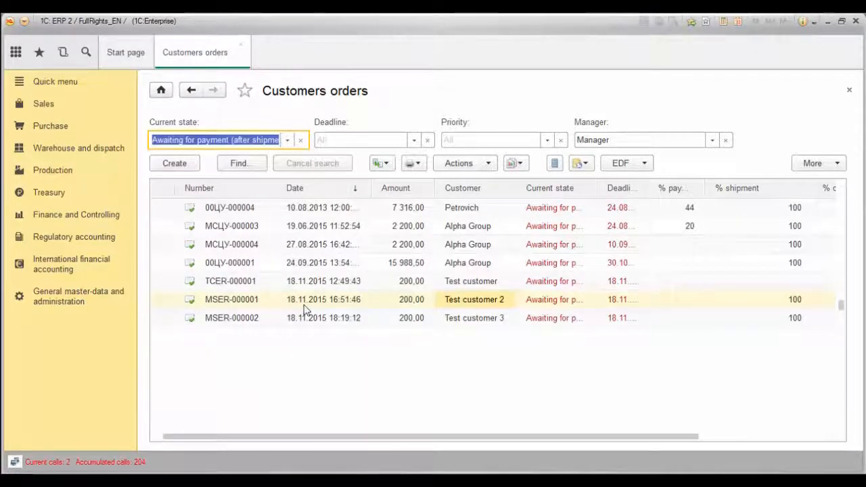
pyautogui.click(300, 318)
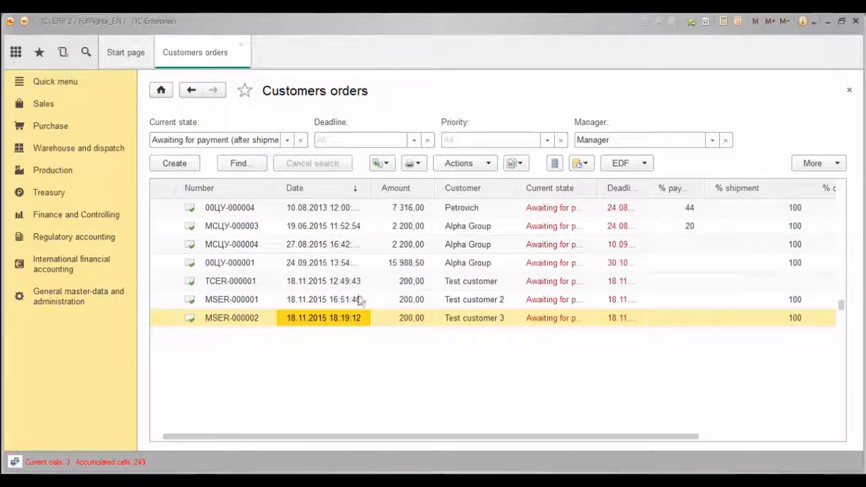
# Filter the customer orders to those dated 18.11.2015.
pyautogui.click(325, 299)
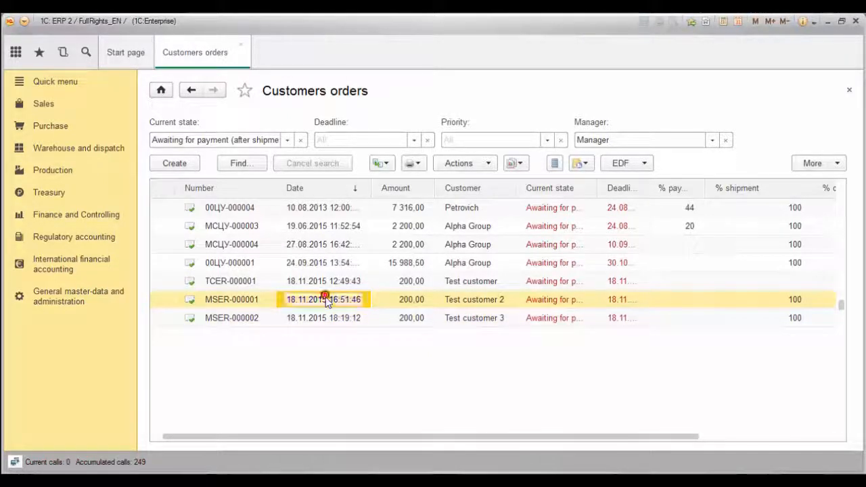
pyautogui.rightClick(326, 302)
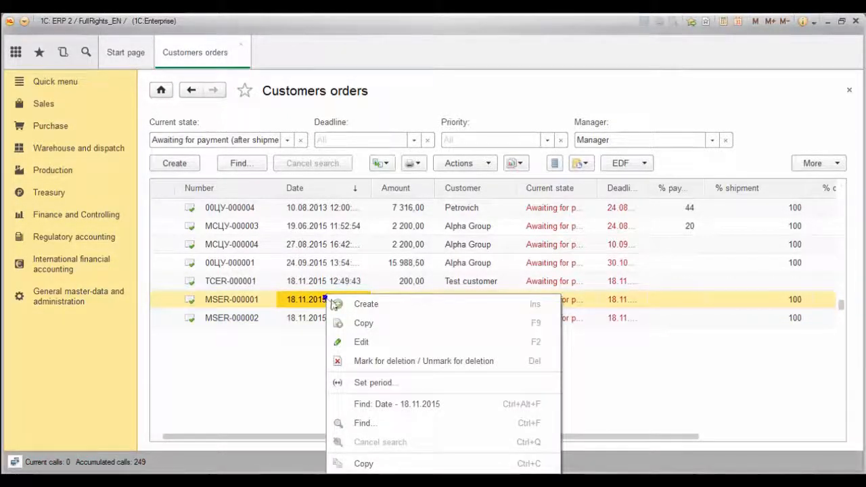
pyautogui.click(374, 405)
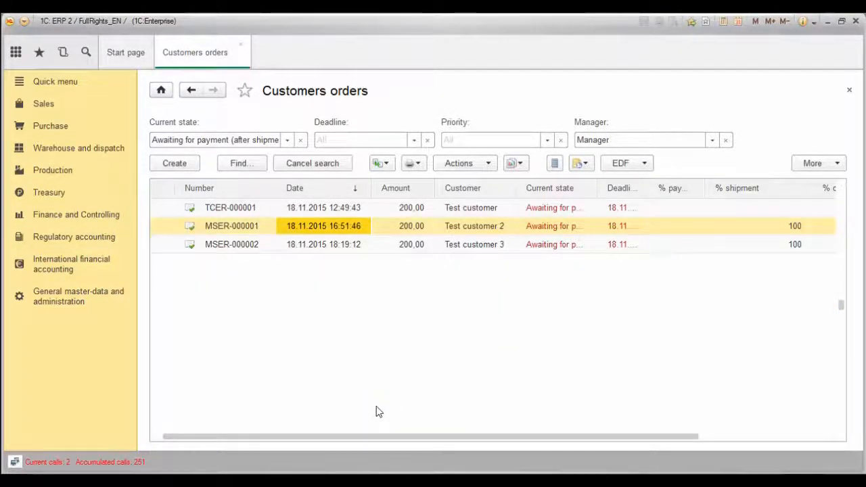
# Sort the three orders by customer, then by current state.
pyautogui.click(470, 188)
pyautogui.click(498, 227)
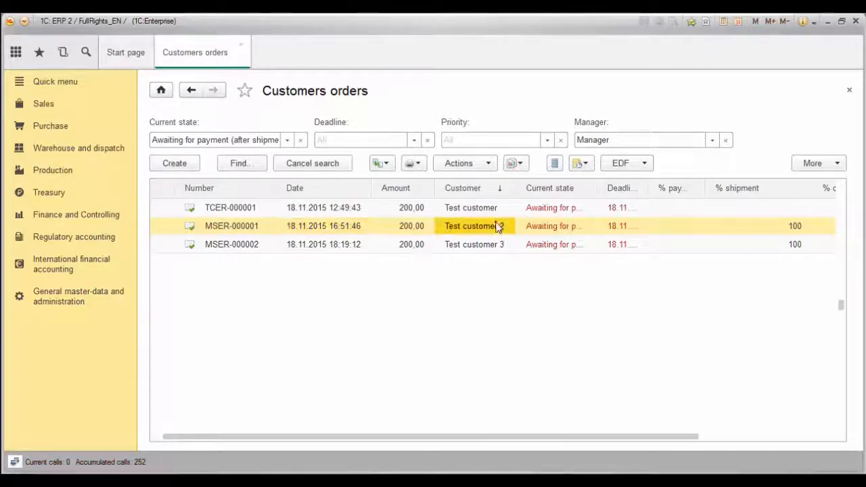
pyautogui.rightClick(497, 223)
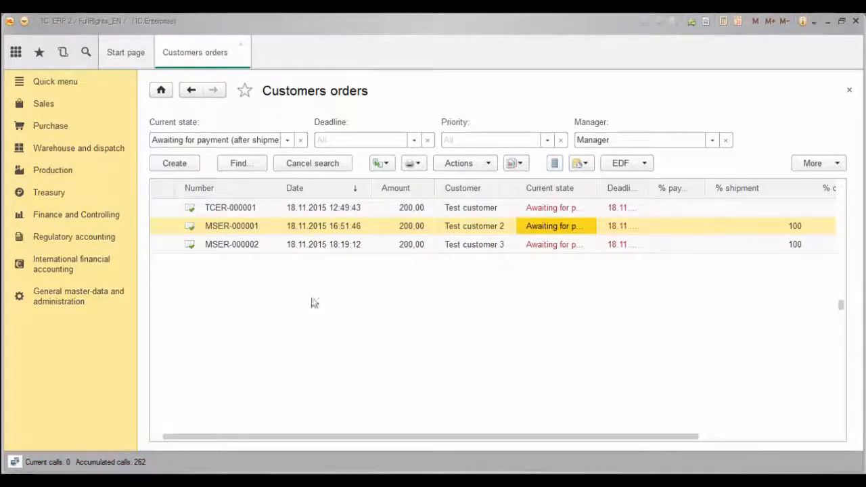
pyautogui.click(216, 231)
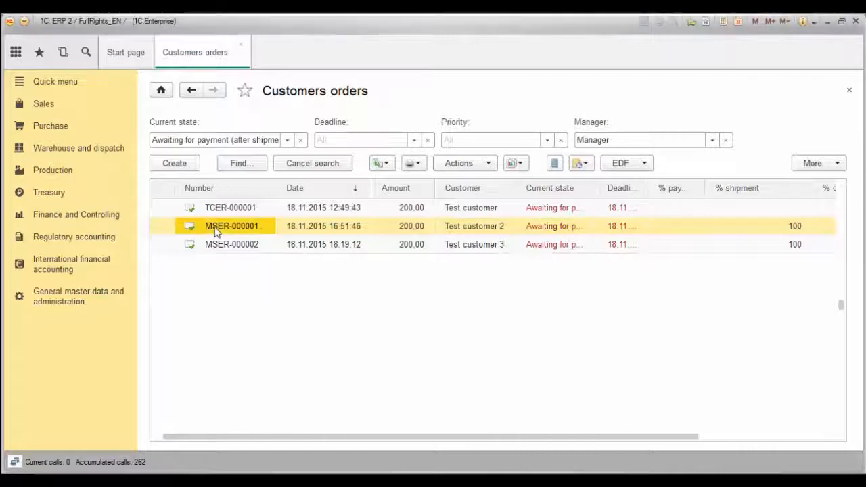
pyautogui.click(559, 189)
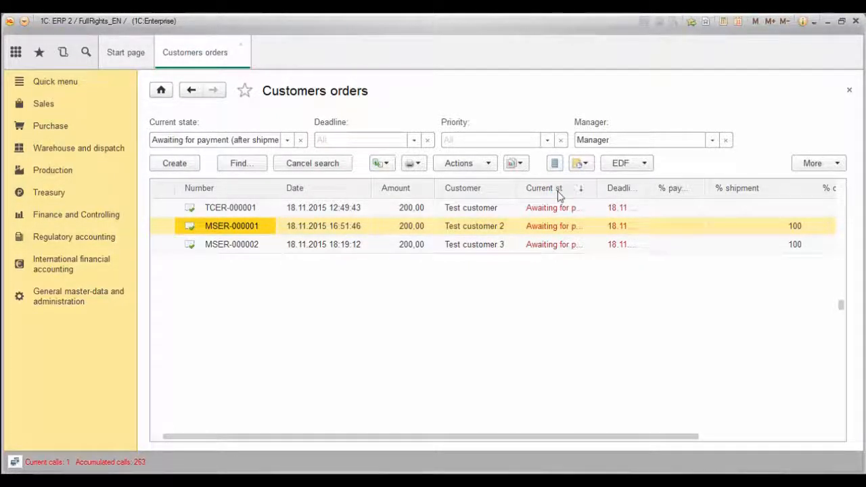
pyautogui.click(554, 230)
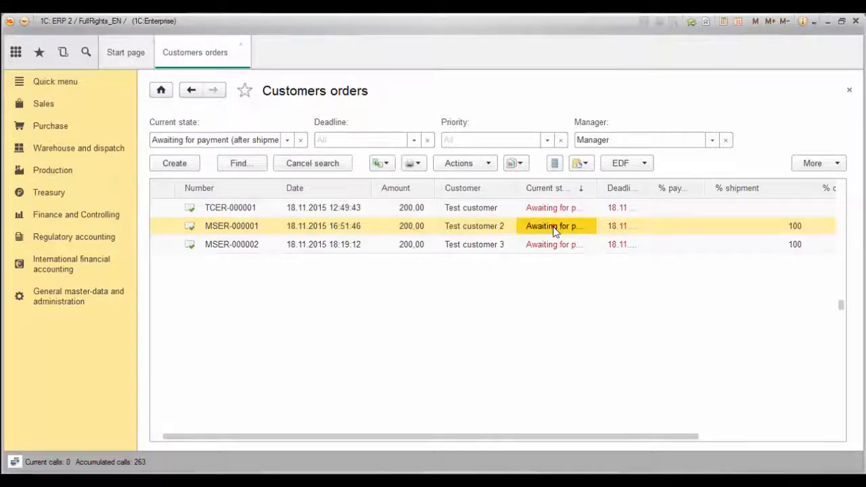
pyautogui.click(554, 230)
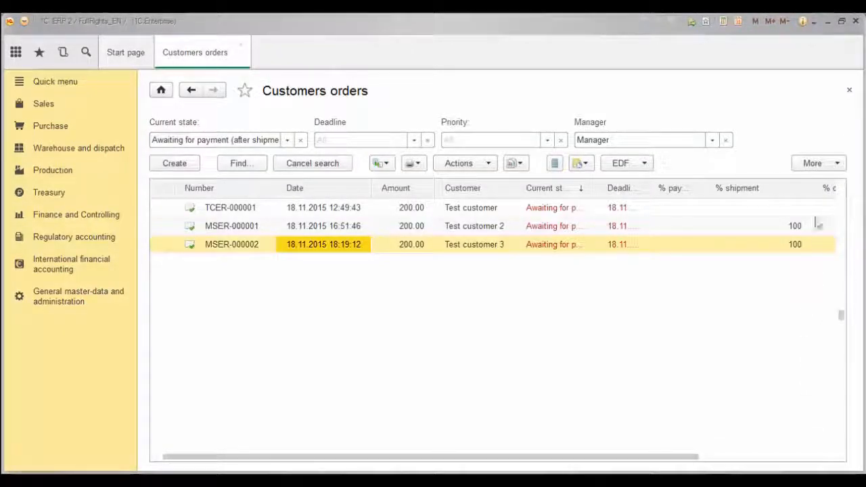
# Export the three-order list to a spreadsheet document, then close the spreadsheet.
pyautogui.click(818, 163)
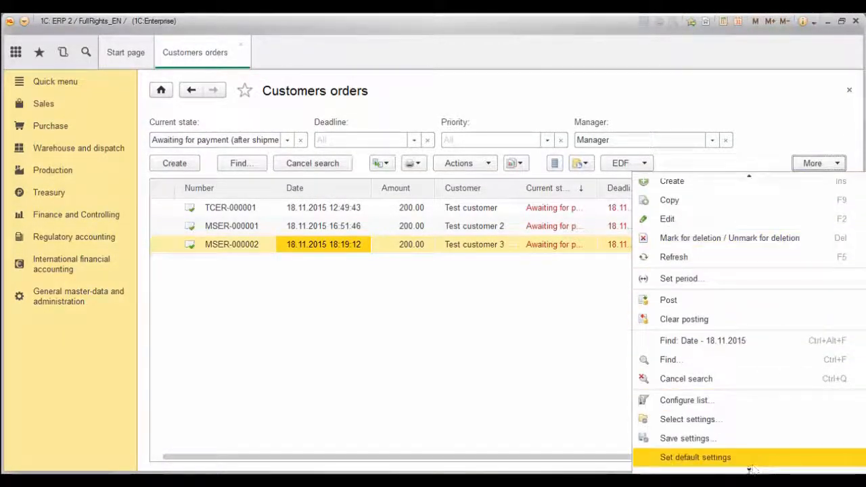
pyautogui.scroll(-3, 749, 469)
pyautogui.click(740, 438)
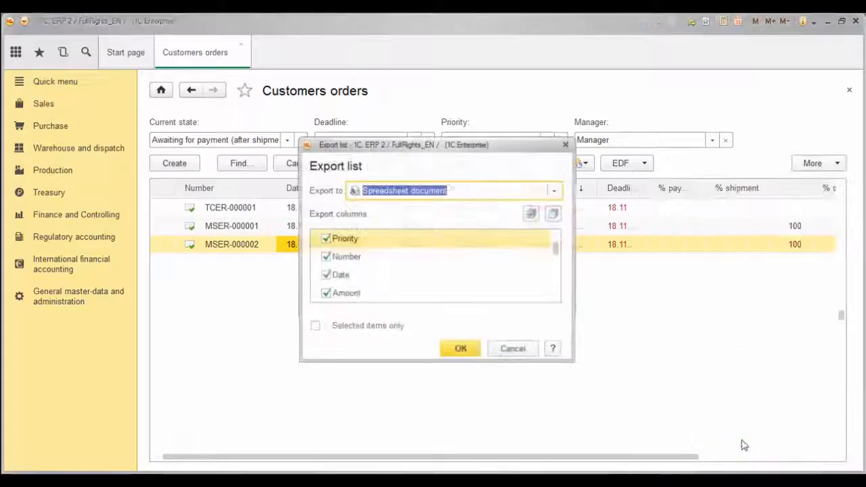
pyautogui.click(462, 350)
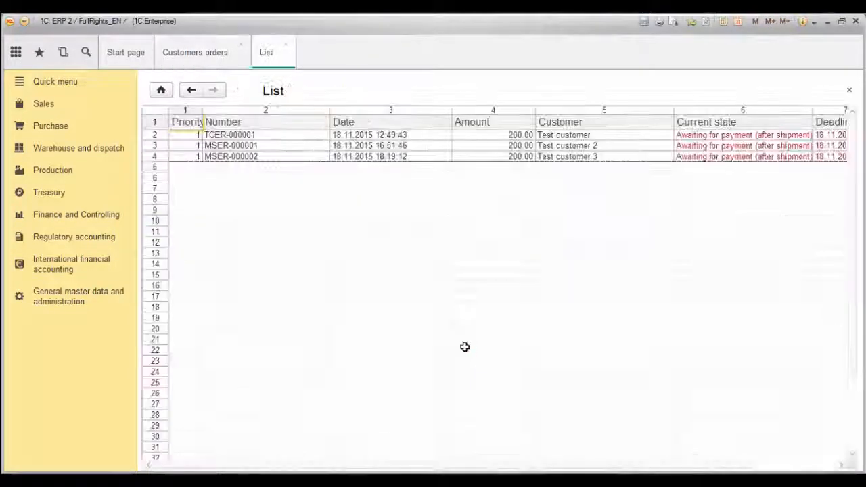
pyautogui.click(285, 46)
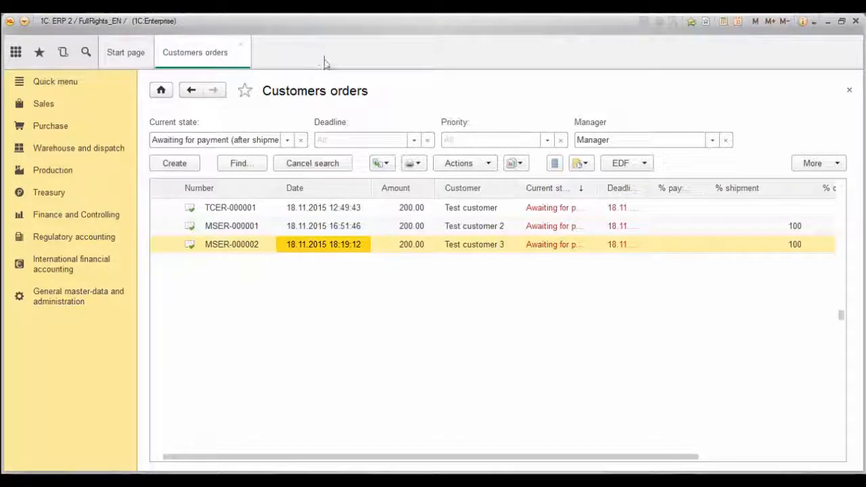
pyautogui.click(414, 165)
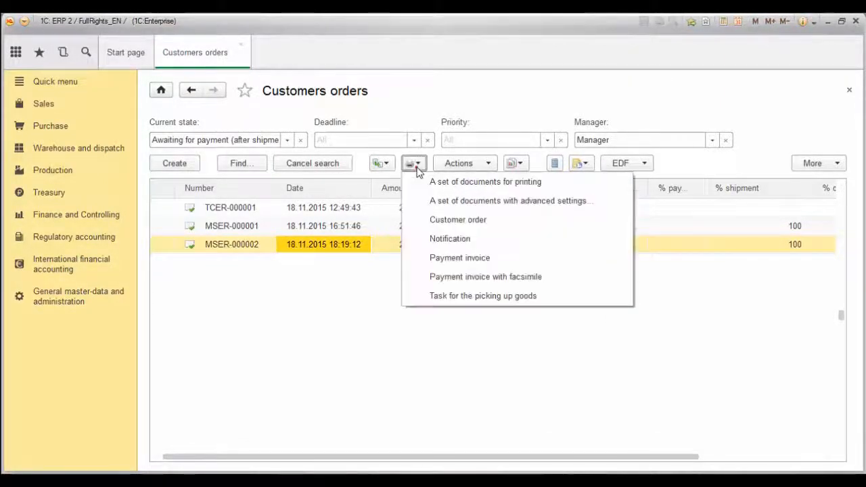
# Print the customer order form, then review MSER-000002's docflow structure including sales invoice MSER-000003.
pyautogui.click(433, 223)
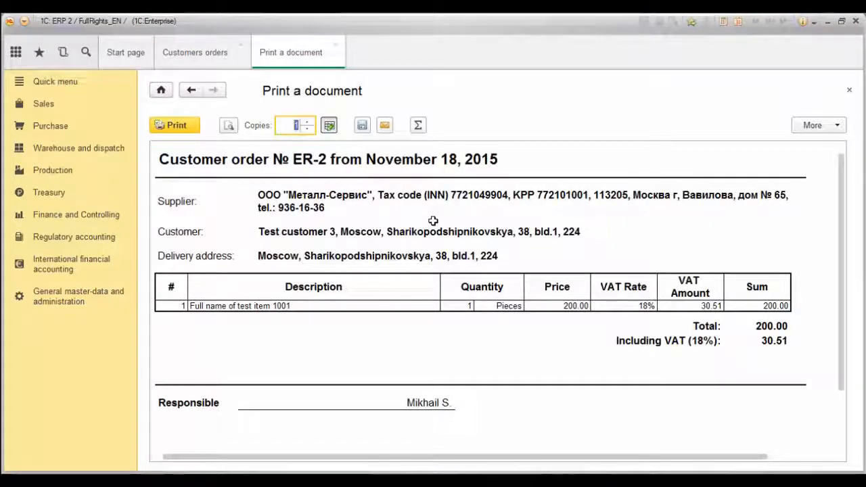
pyautogui.click(335, 45)
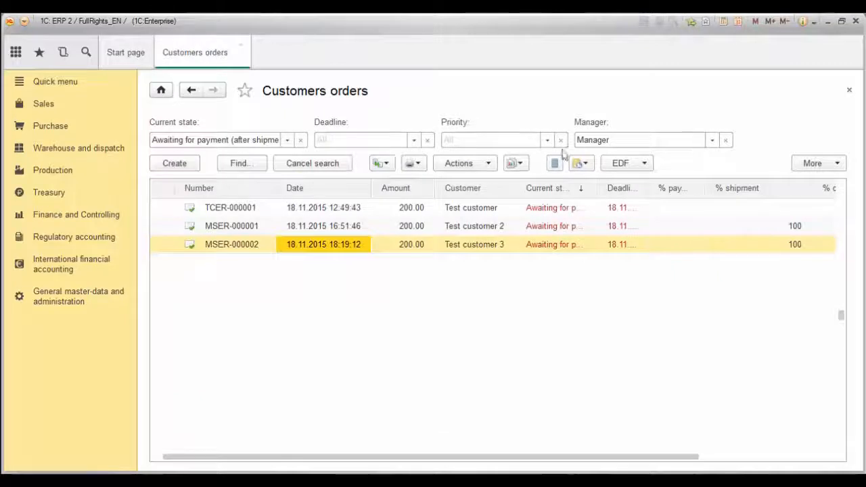
pyautogui.click(521, 164)
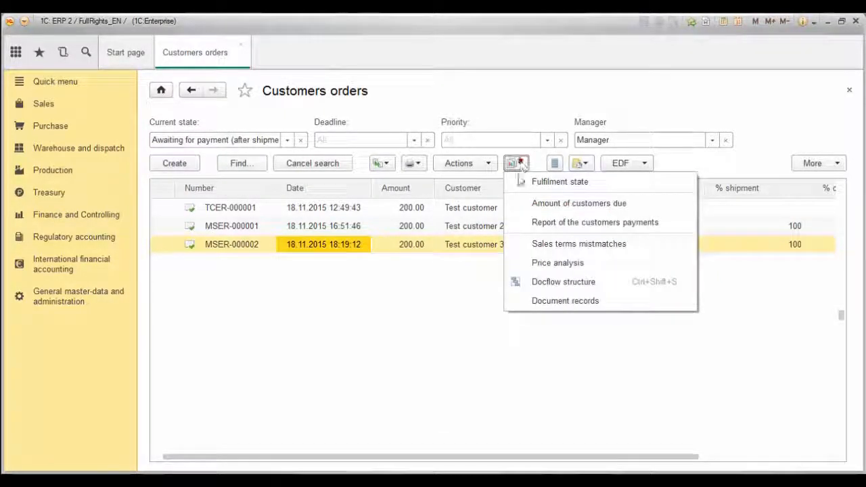
pyautogui.click(539, 288)
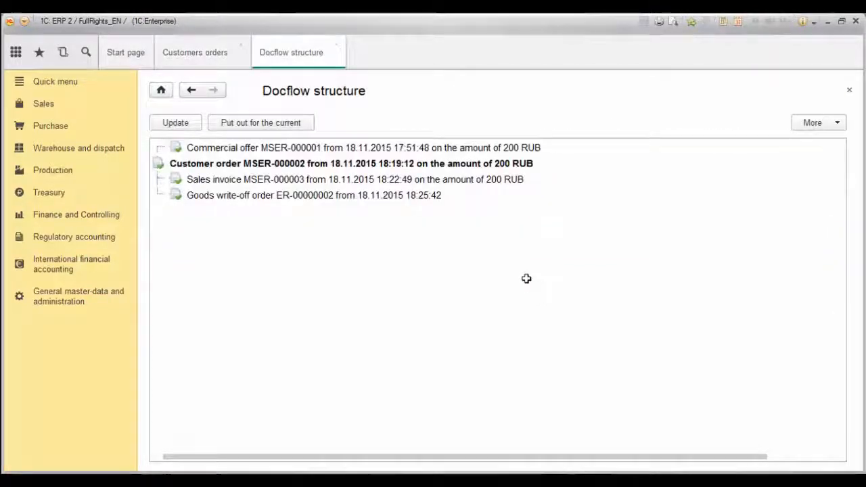
pyautogui.click(394, 180)
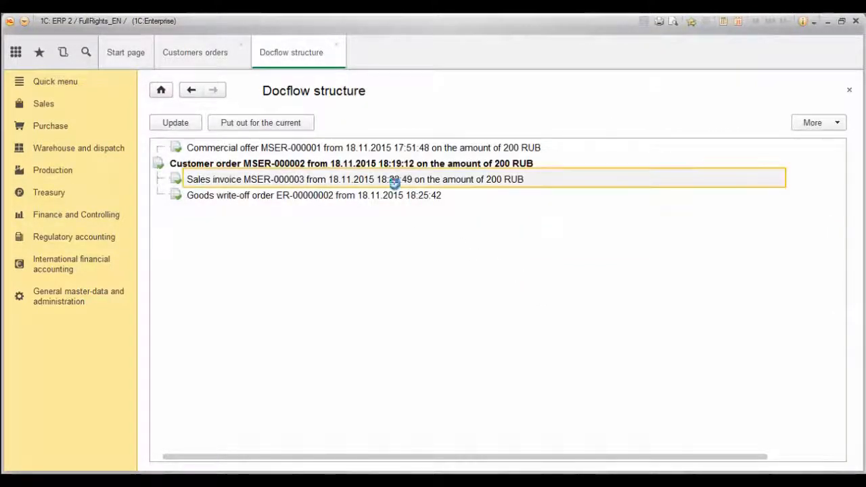
pyautogui.press('Escape')
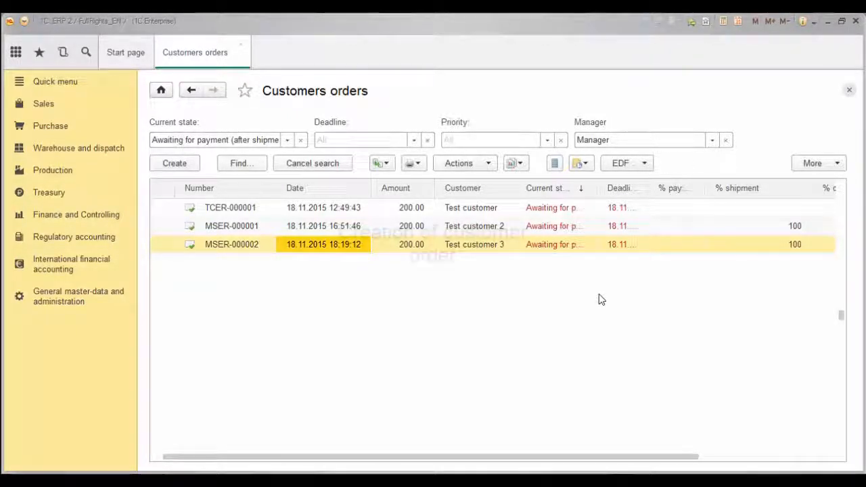
# Create a new customer order with Test customer 2 as the customer.
pyautogui.click(176, 163)
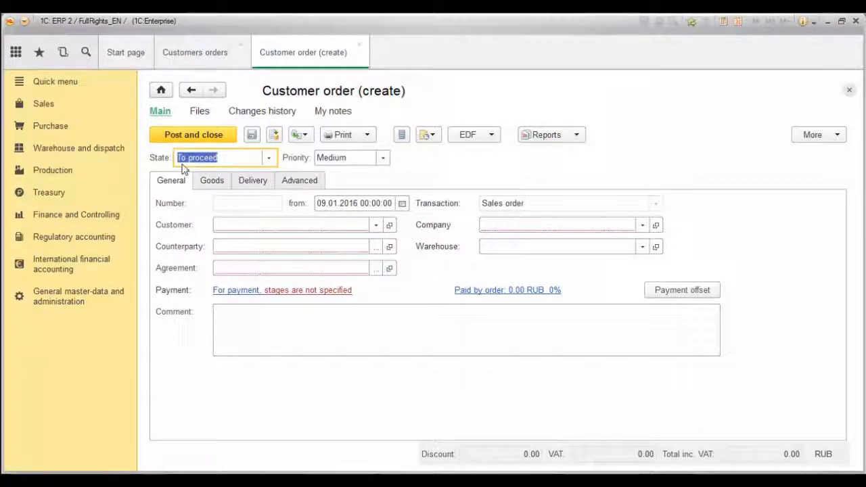
pyautogui.click(228, 225)
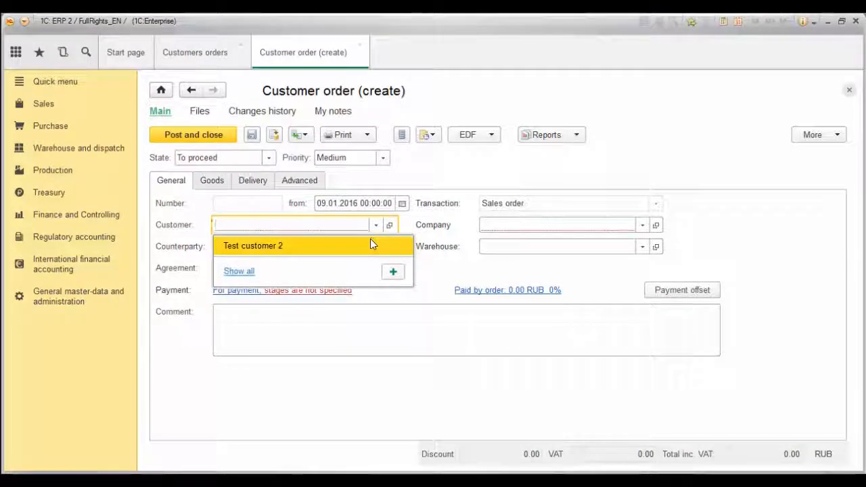
pyautogui.write('test')
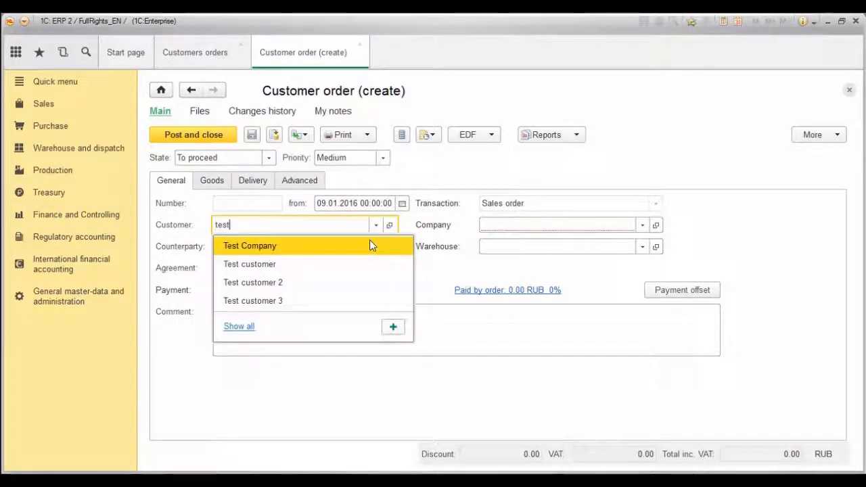
pyautogui.click(306, 278)
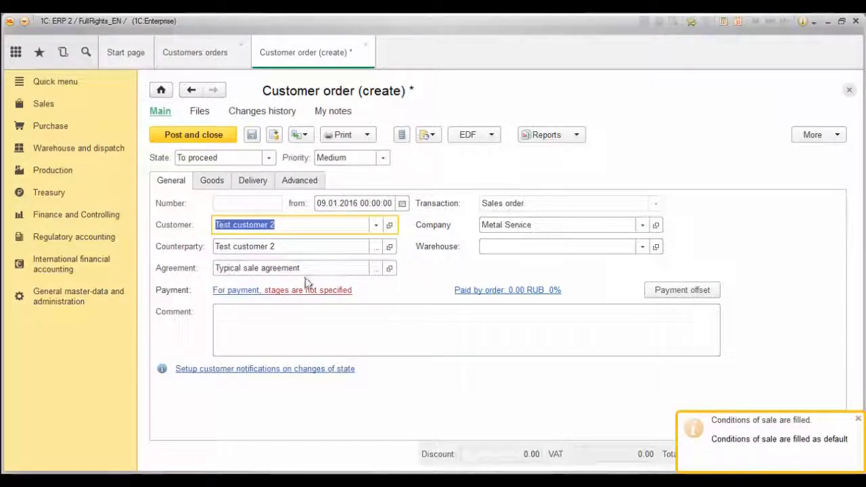
# Open the full Partners list and search it for 'test'.
pyautogui.click(377, 226)
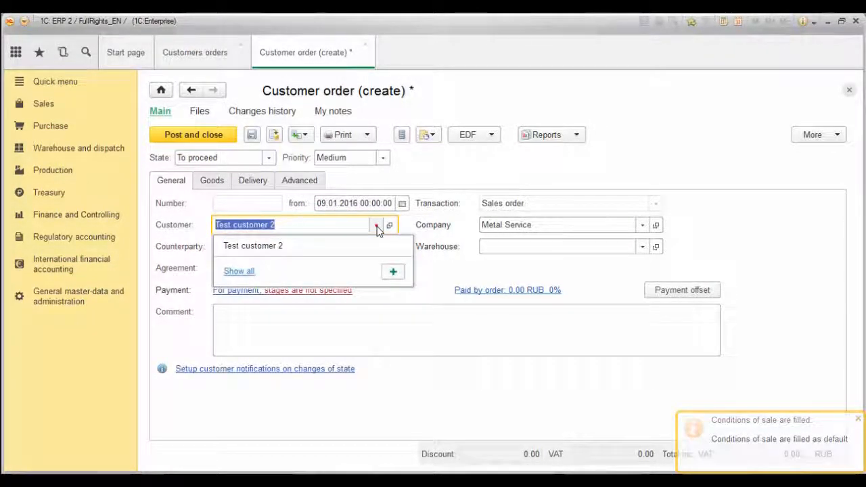
pyautogui.click(239, 271)
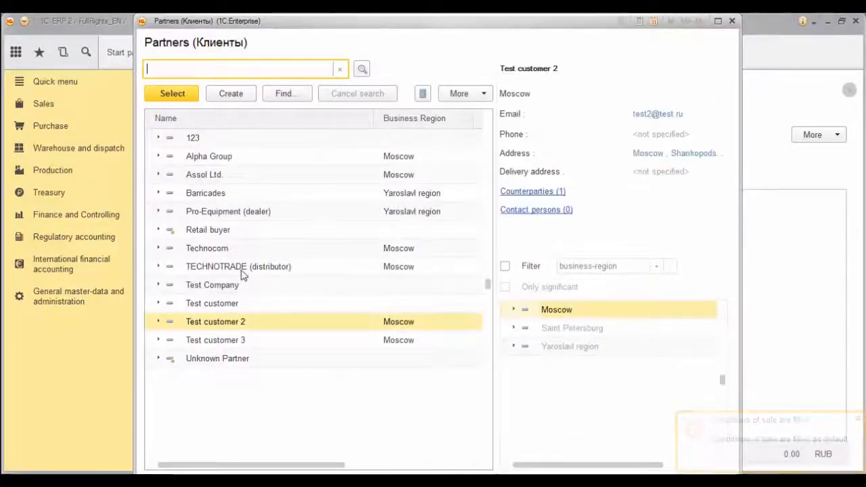
pyautogui.write('t')
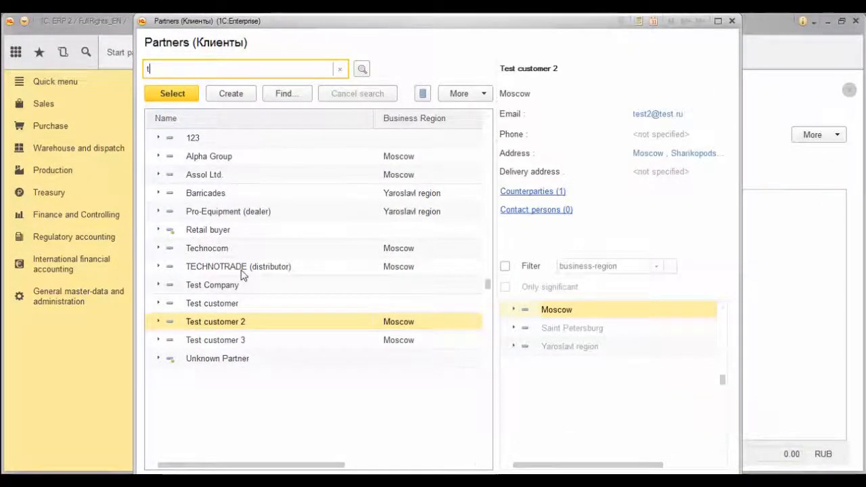
pyautogui.write('est')
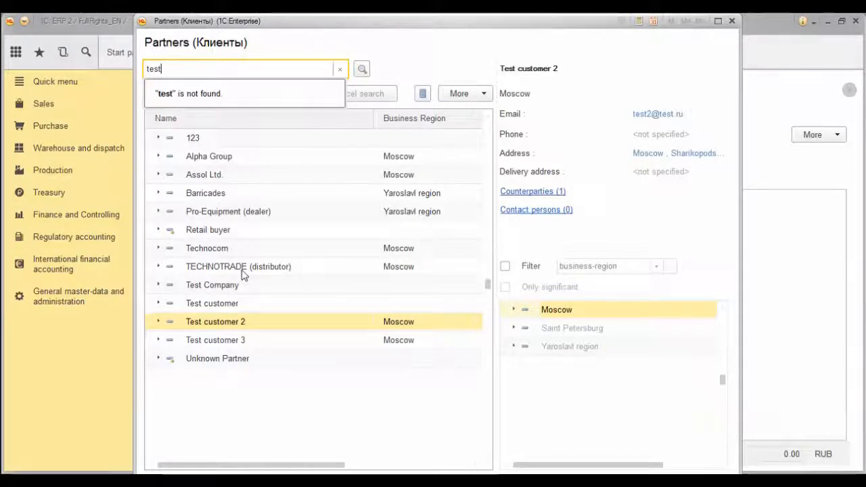
pyautogui.press('Return')
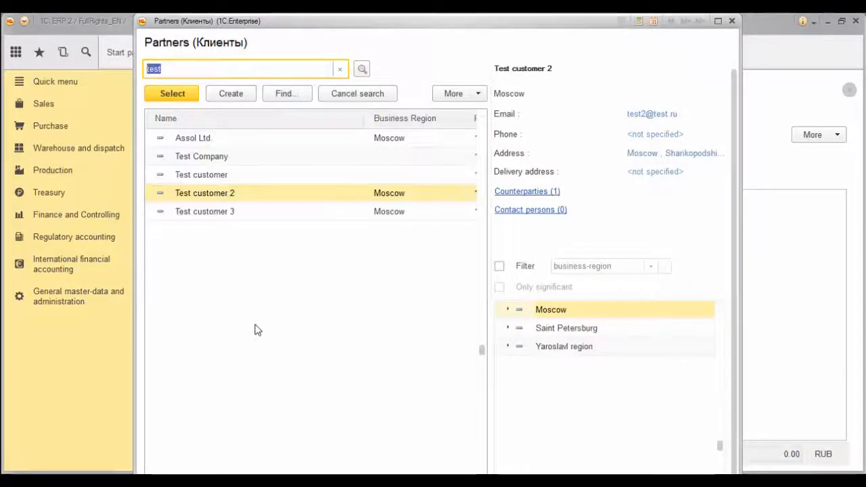
pyautogui.click(255, 197)
# Choose Test customer 2 from Partners and check its counterparty and Typical sale agreement.
pyautogui.doubleClick(259, 196)
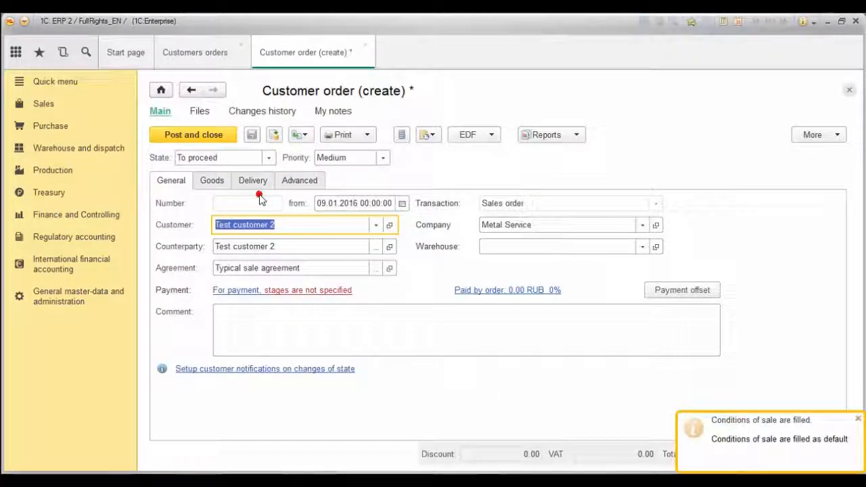
pyautogui.click(286, 247)
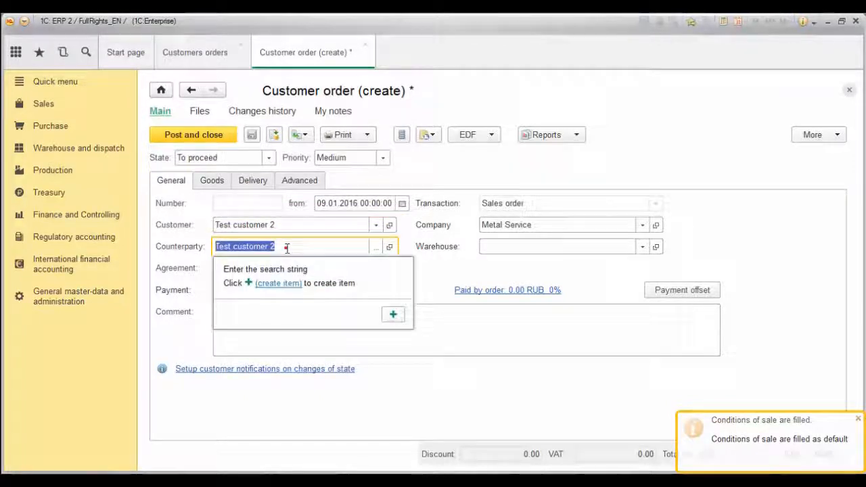
pyautogui.click(330, 268)
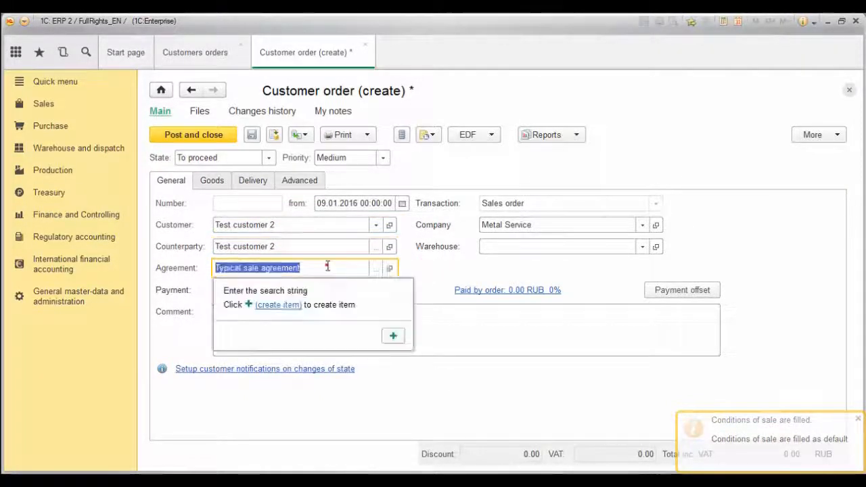
pyautogui.click(419, 273)
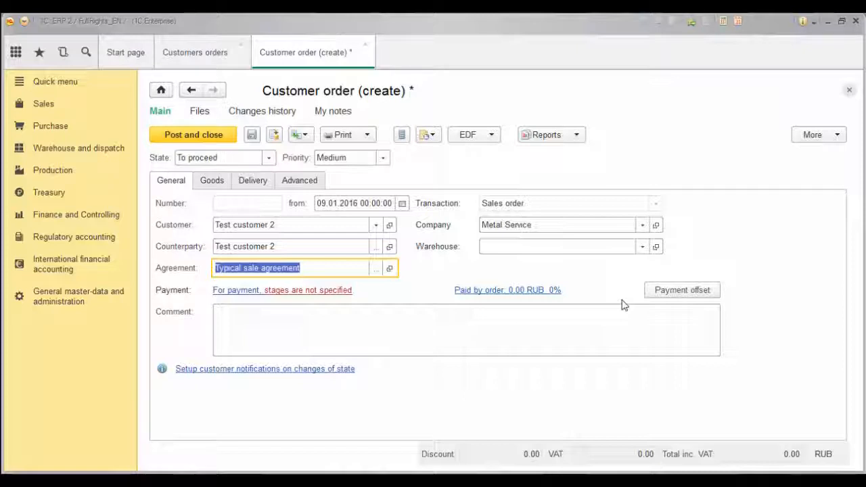
pyautogui.click(349, 246)
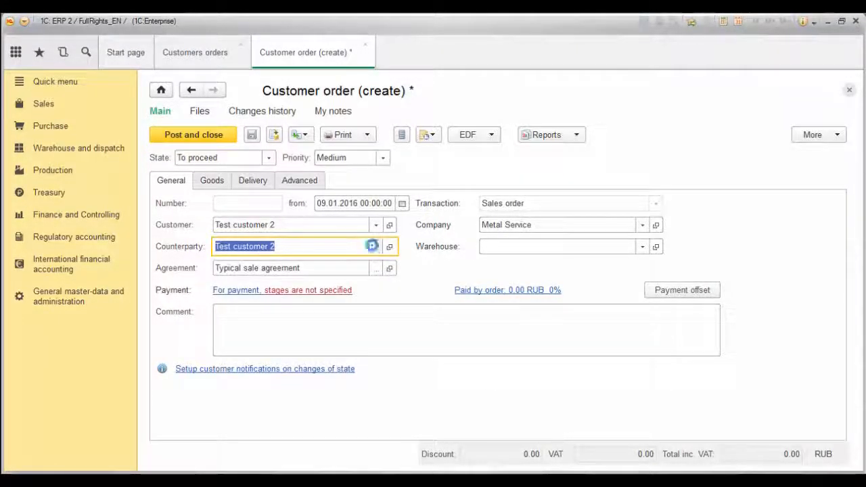
pyautogui.click(371, 246)
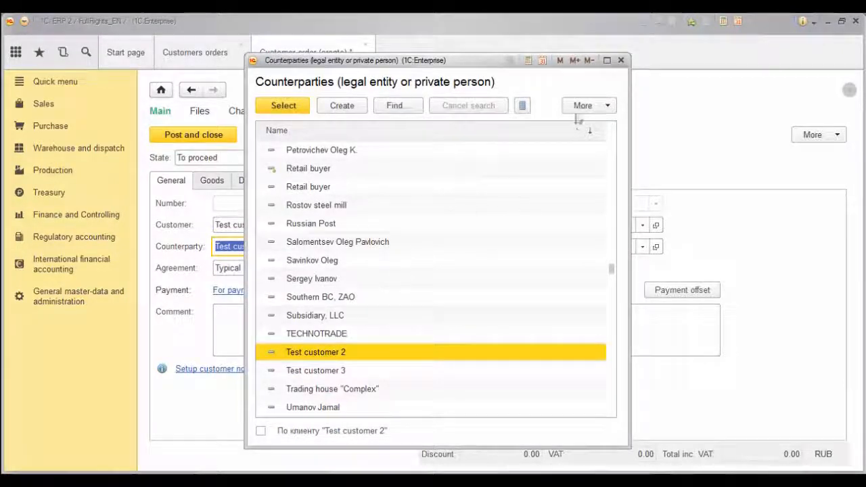
pyautogui.click(620, 61)
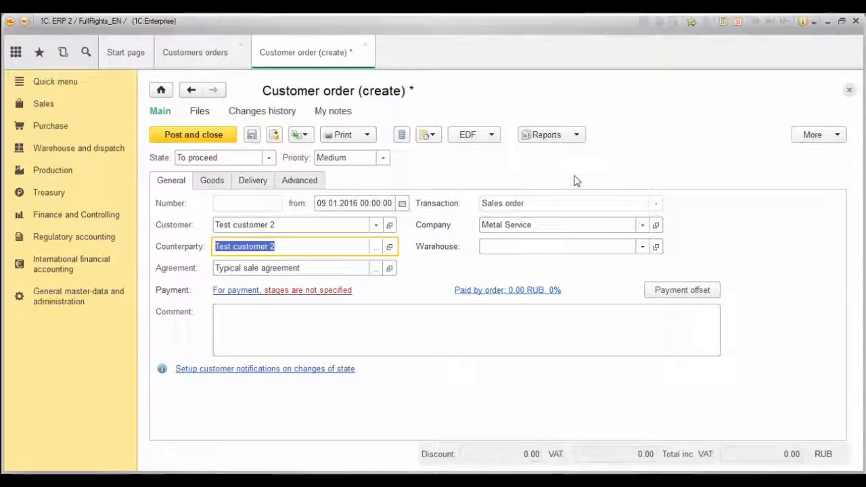
# Set the order's warehouse to New warehouse.
pyautogui.click(589, 248)
pyautogui.write('n')
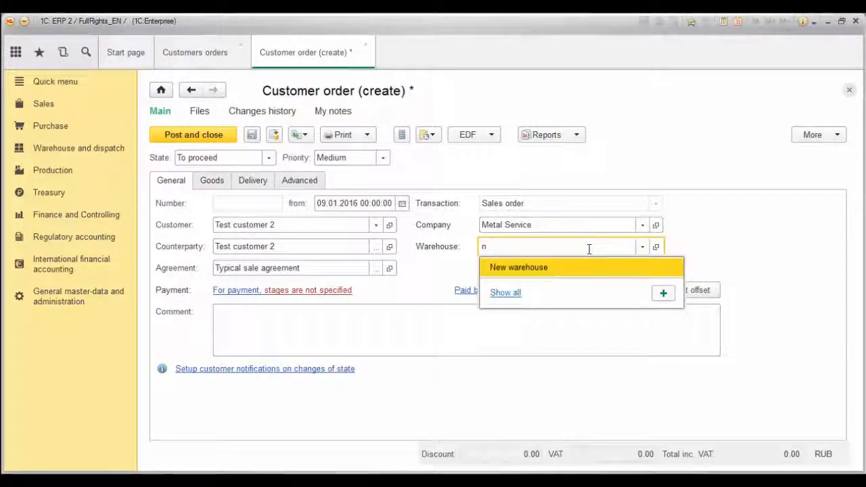
pyautogui.click(575, 268)
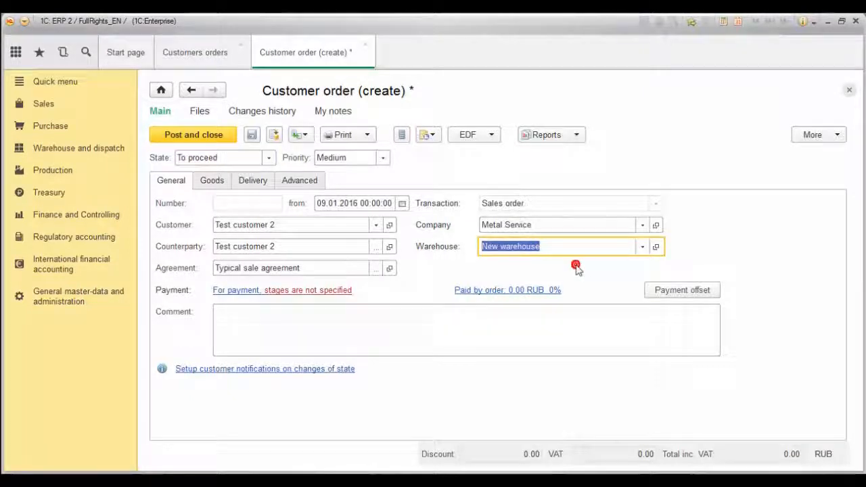
pyautogui.click(211, 181)
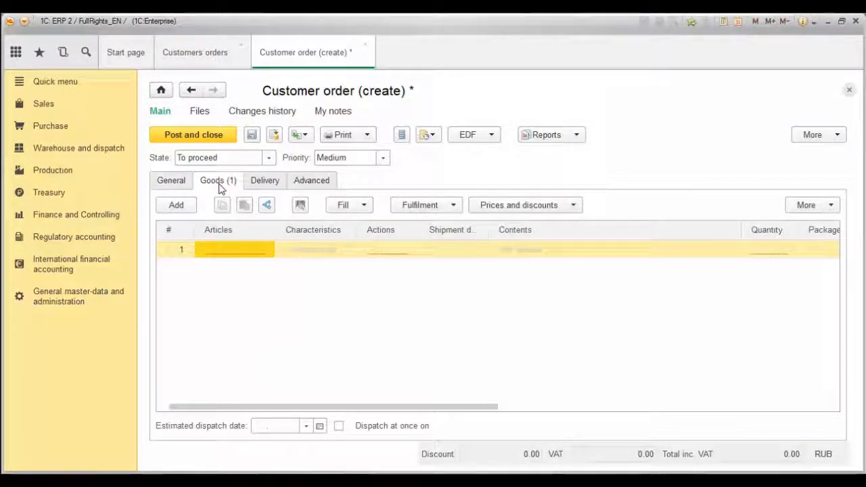
# Add Test item 1001, shipping 11.02.2016, quantity 5 Pieces, for a 1,000.00 RUB total.
pyautogui.click(220, 250)
pyautogui.write('test')
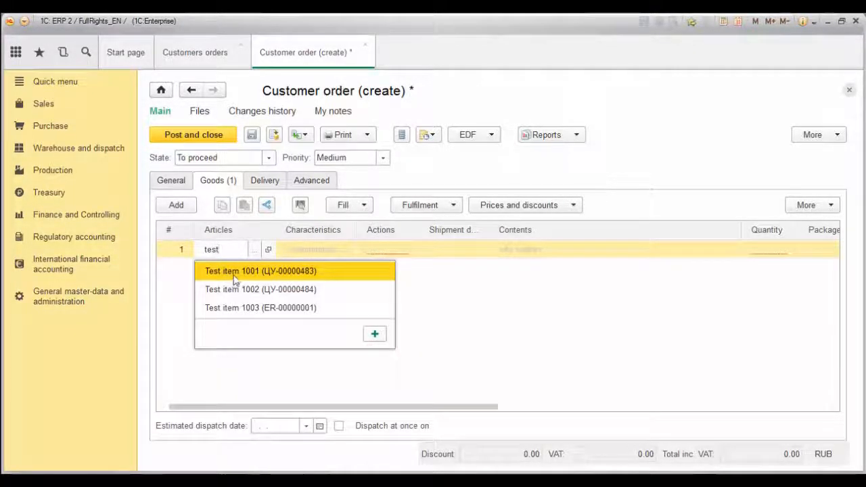
pyautogui.click(230, 272)
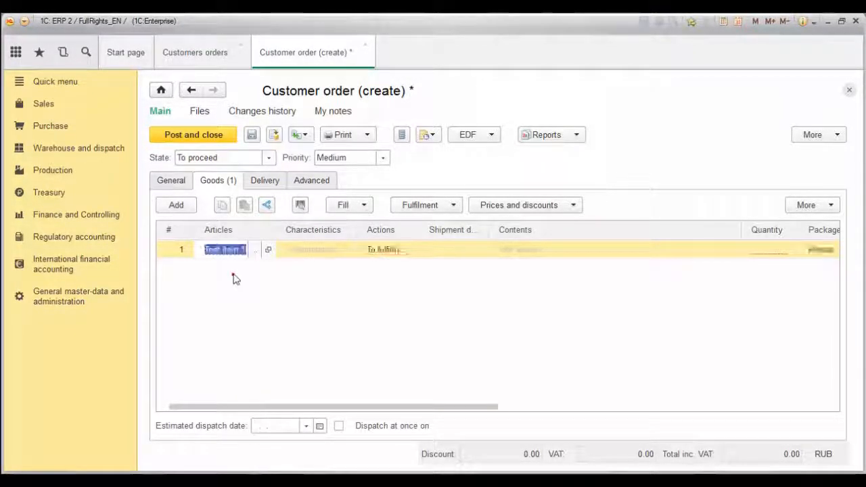
pyautogui.click(451, 250)
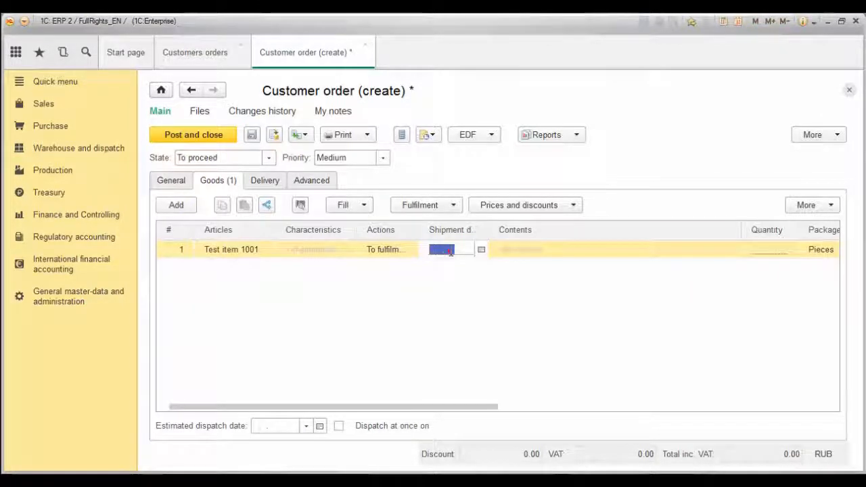
pyautogui.write('11')
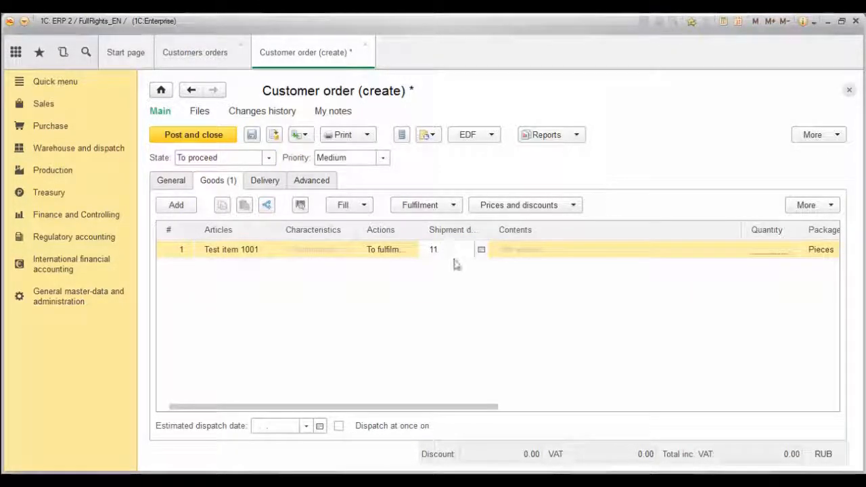
pyautogui.write('.02.')
pyautogui.press('Return')
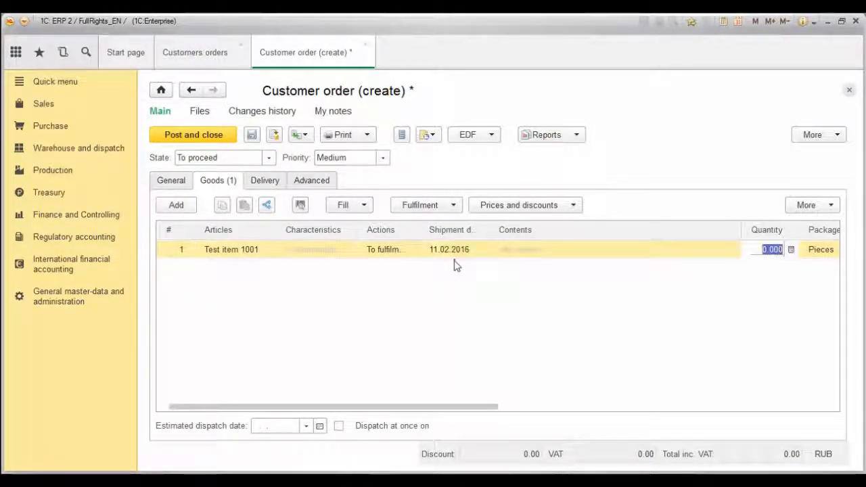
pyautogui.write('5')
pyautogui.press('Return')
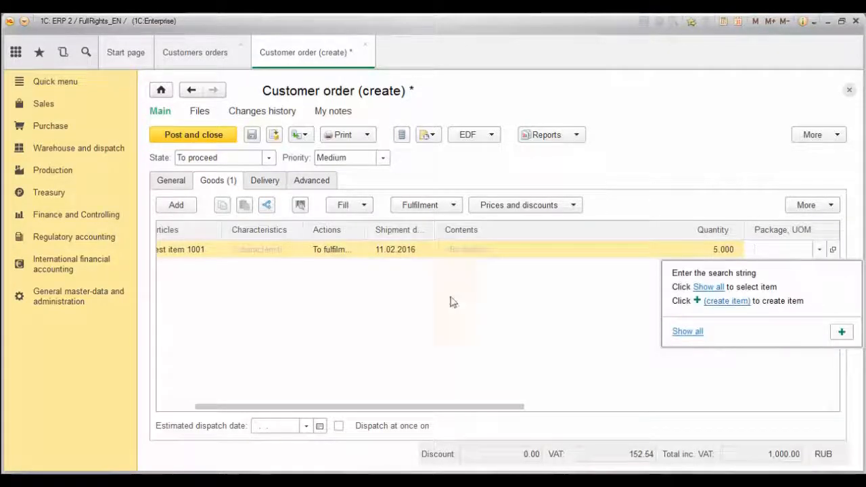
pyautogui.press('Escape')
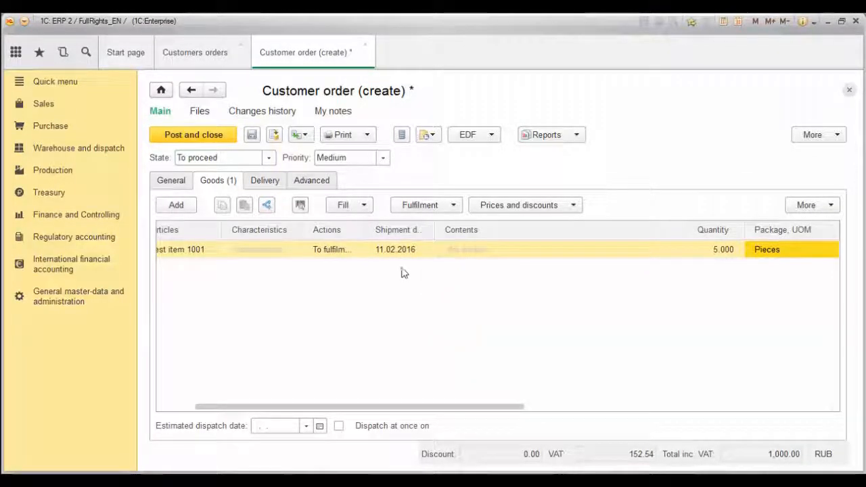
pyautogui.click(346, 206)
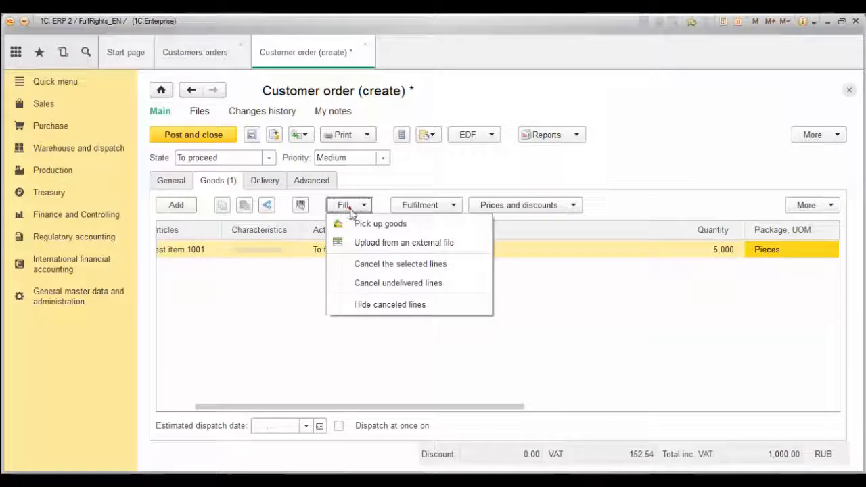
# Close the external-file Data import window without importing and show the Fill options for the Goods list.
pyautogui.click(353, 241)
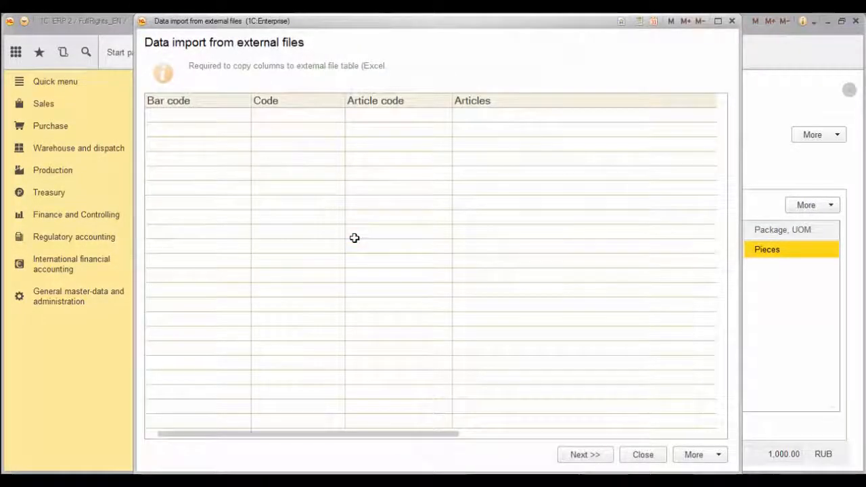
pyautogui.moveTo(312, 439); pyautogui.dragTo(560, 463)
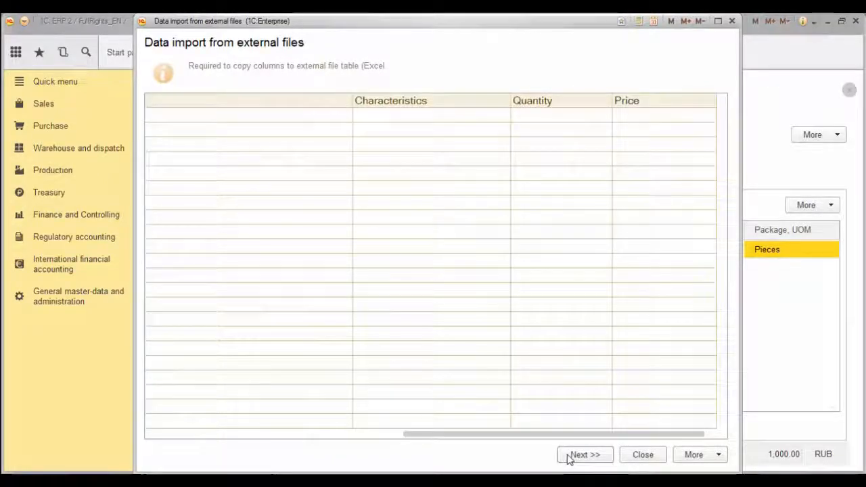
pyautogui.click(631, 457)
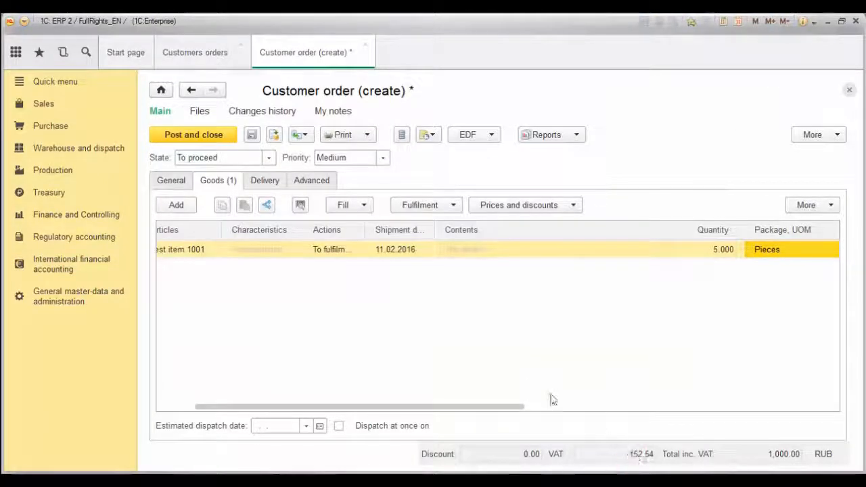
pyautogui.moveTo(329, 408); pyautogui.dragTo(263, 392)
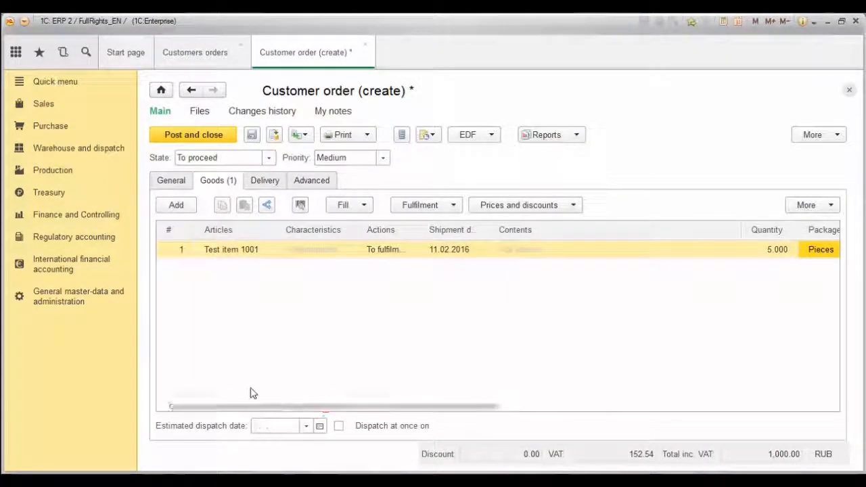
pyautogui.click(343, 207)
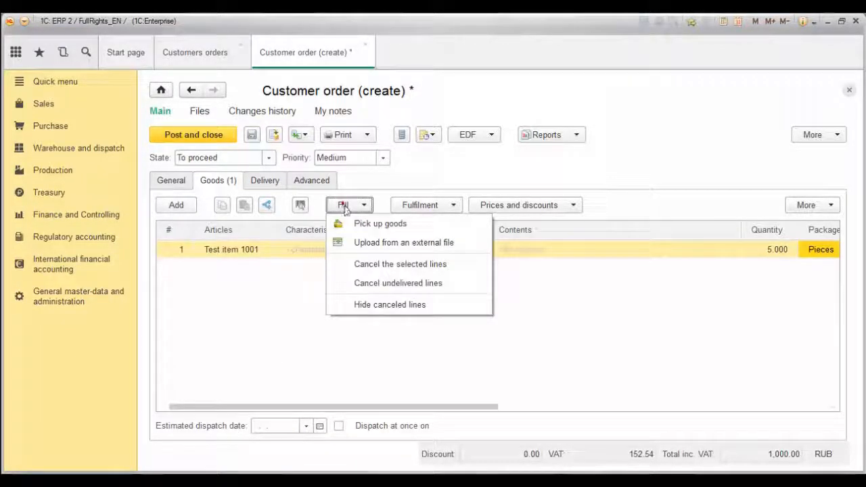
# Open the batch pick-up of goods, select Test item 1001 and maximize the window.
pyautogui.click(347, 223)
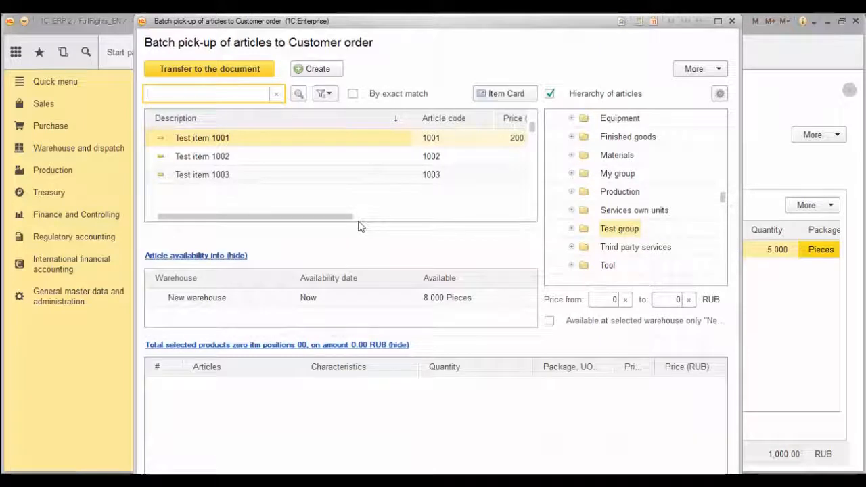
pyautogui.click(357, 157)
pyautogui.click(356, 138)
pyautogui.click(500, 139)
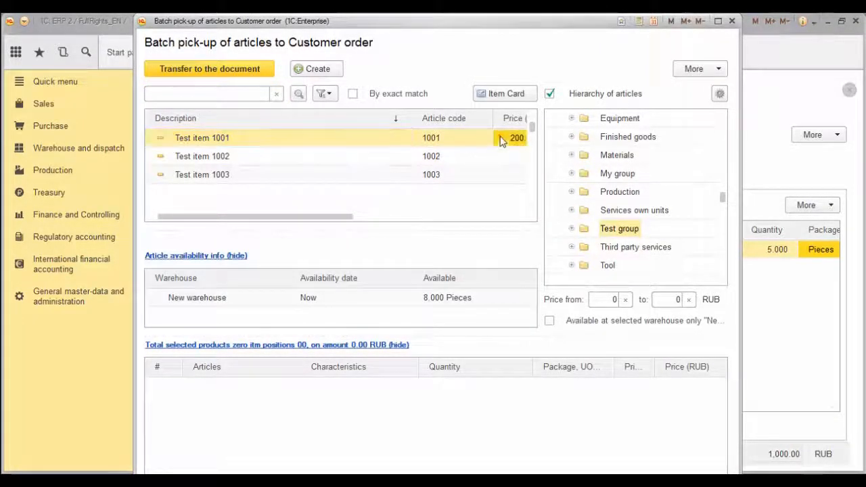
pyautogui.moveTo(344, 220); pyautogui.dragTo(494, 211)
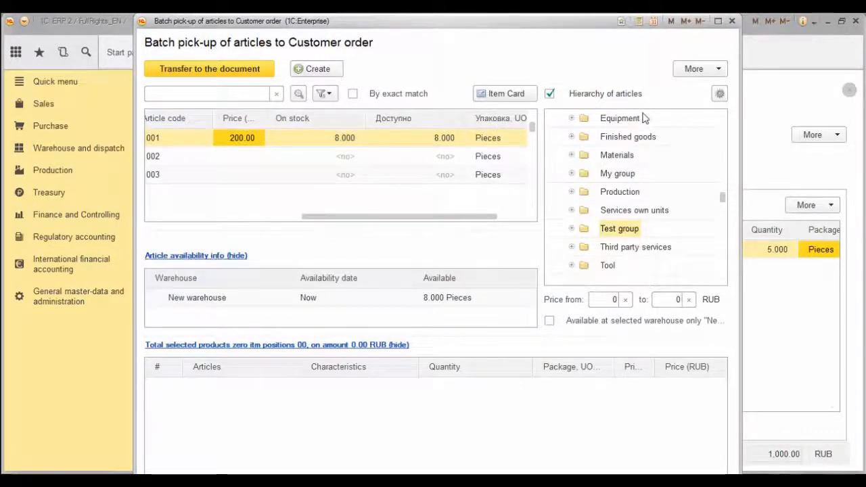
pyautogui.click(718, 21)
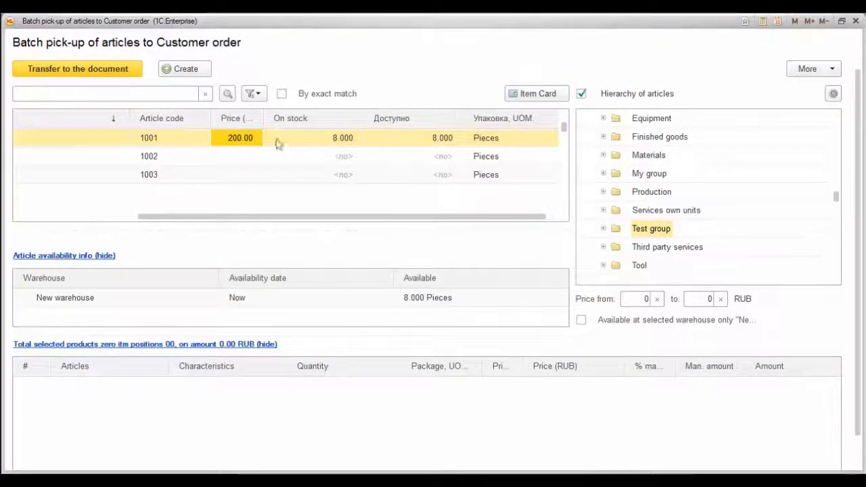
# Enter quantity 5 at 200.00 RUB with a 5% discount and shipment date, totalling 950.00.
pyautogui.doubleClick(233, 136)
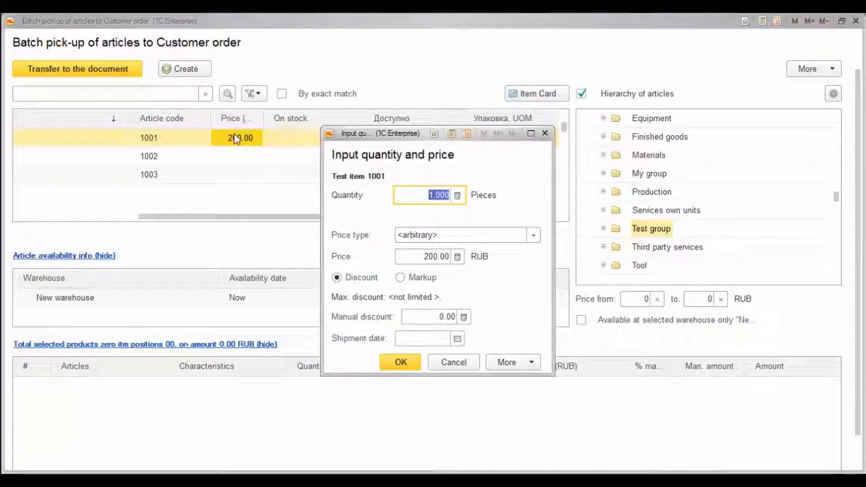
pyautogui.write('5')
pyautogui.press('Tab')
pyautogui.press('Tab')
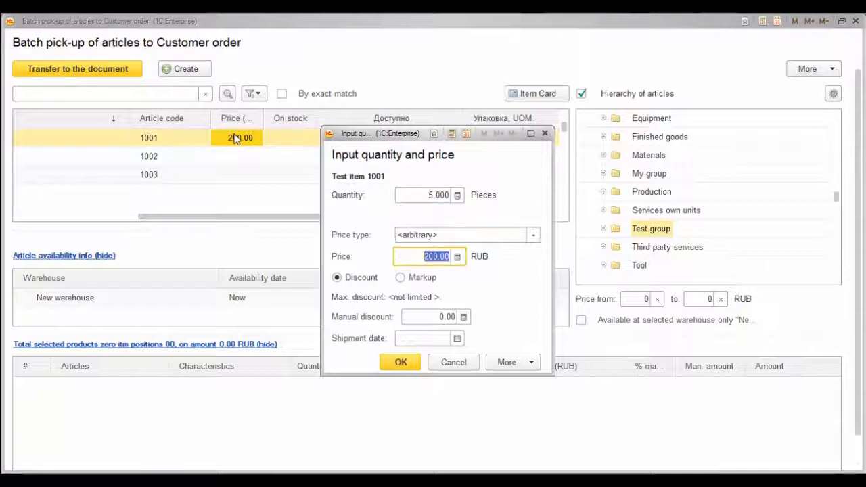
pyautogui.press('Tab')
pyautogui.press('Tab')
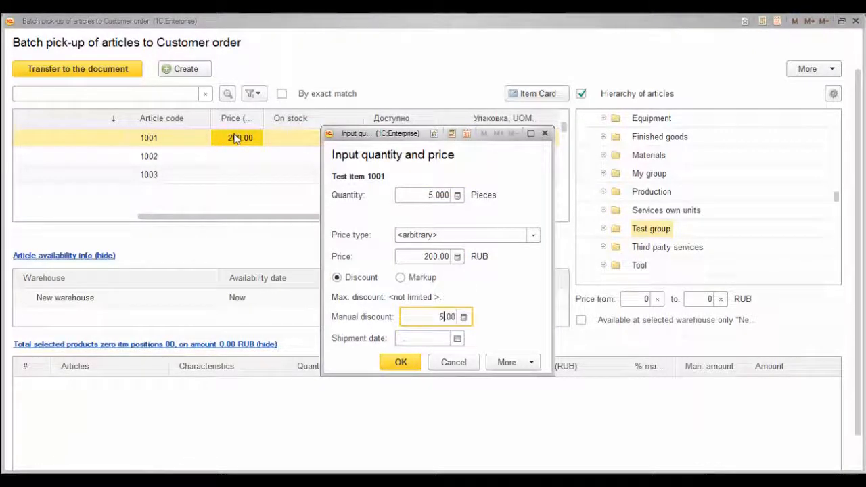
pyautogui.press('Tab')
pyautogui.write('11')
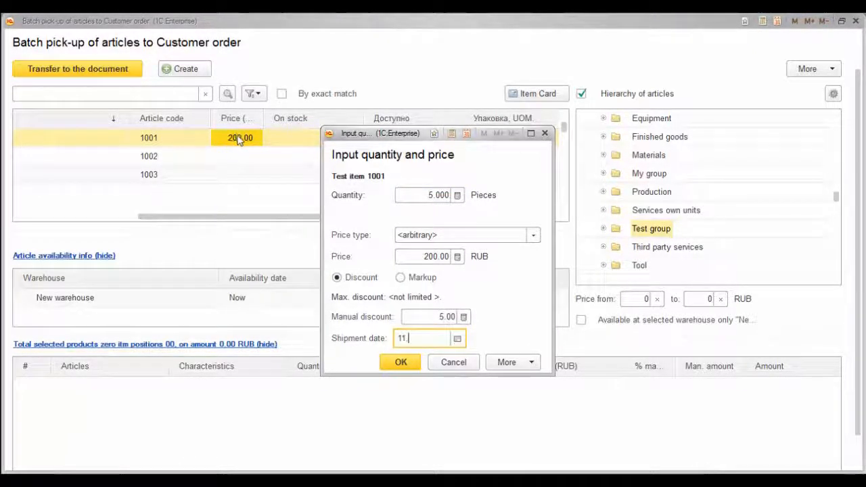
pyautogui.press('Tab')
pyautogui.press('Return')
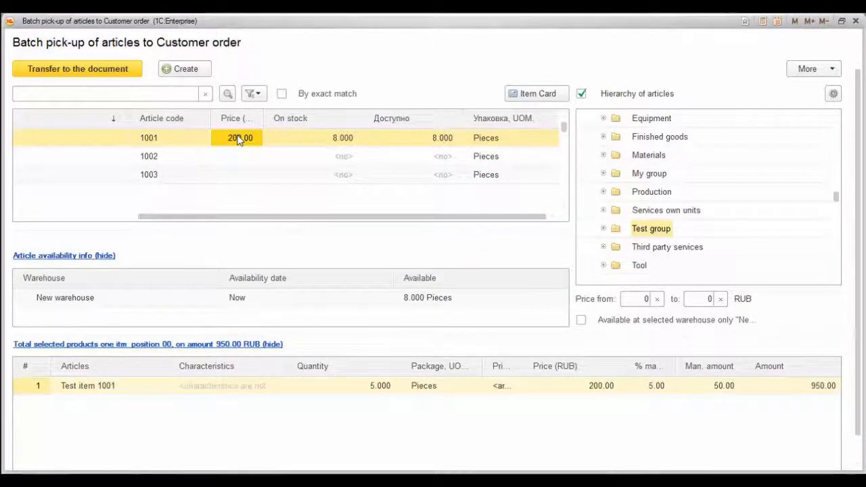
# Transfer the picked Test item 1001 into the order as a second line, then save and post it.
pyautogui.click(113, 70)
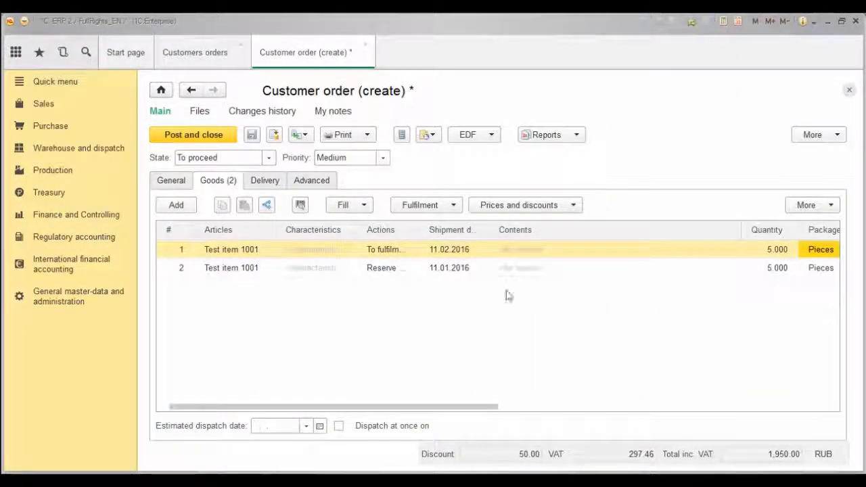
pyautogui.click(349, 274)
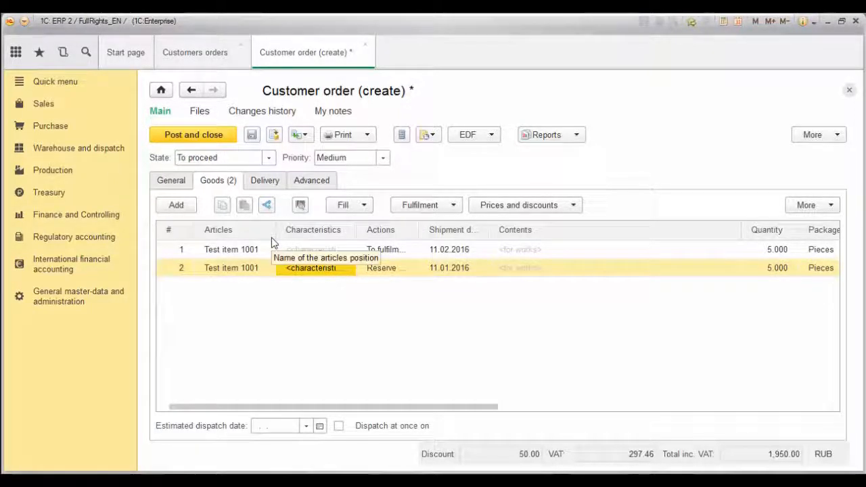
pyautogui.click(251, 136)
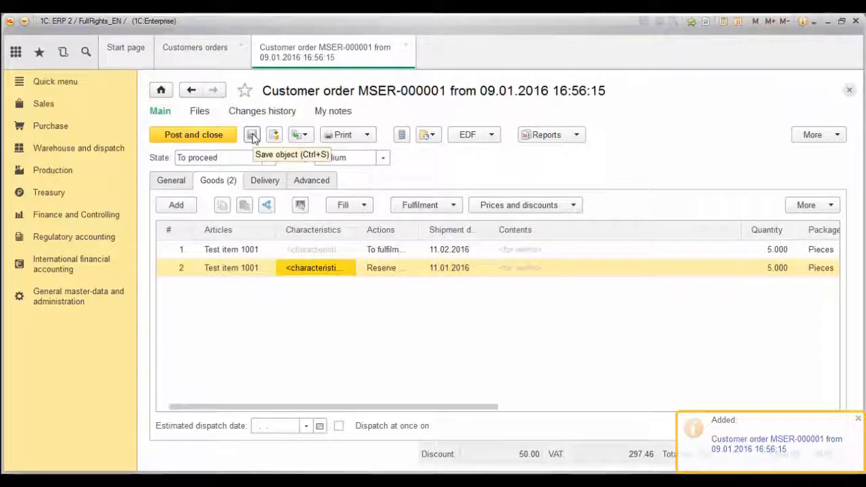
pyautogui.click(218, 135)
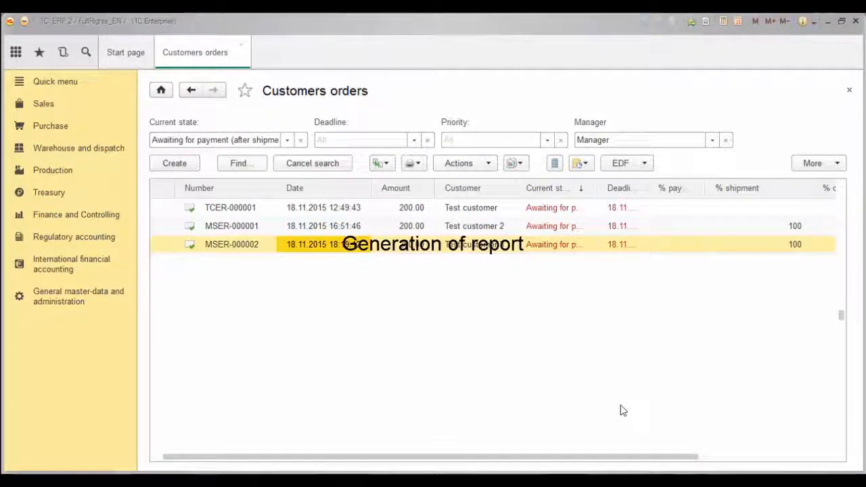
# Search the Quick menu functions for 'sa' and open the Sales reports section.
pyautogui.click(64, 89)
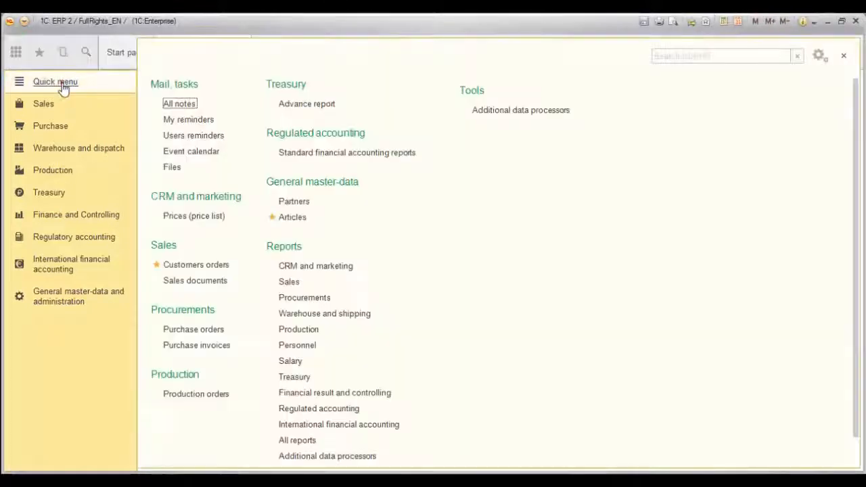
pyautogui.click(677, 57)
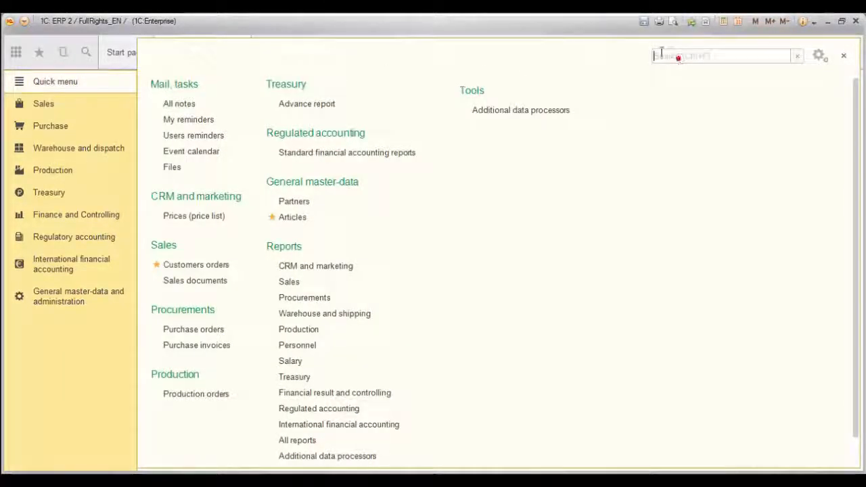
pyautogui.write('sales')
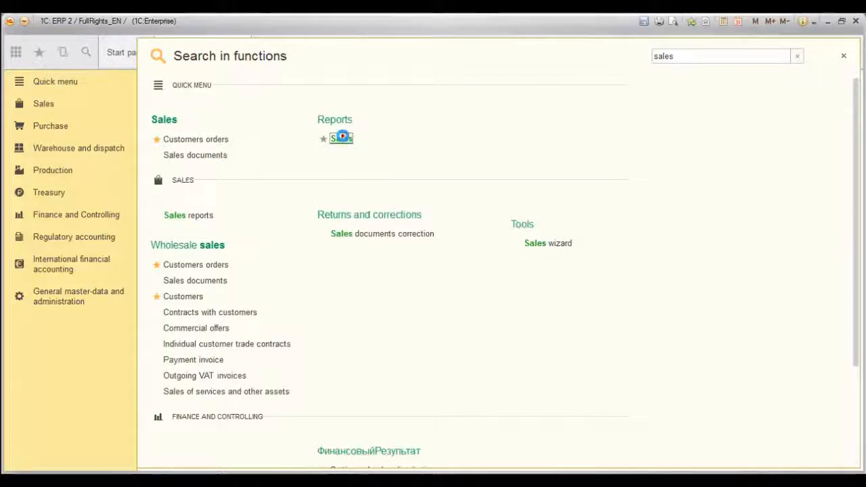
pyautogui.click(342, 137)
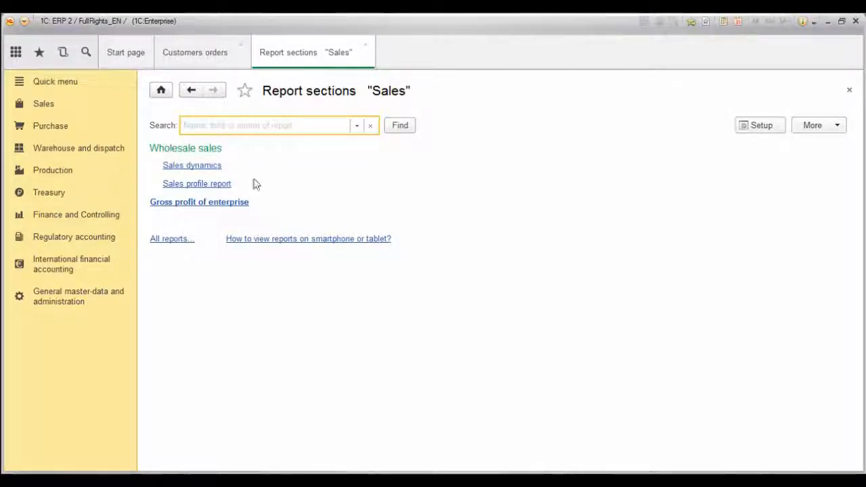
# Generate the 2015 Gross profit of enterprise report, then browse File > Save as formats and cancel.
pyautogui.click(233, 202)
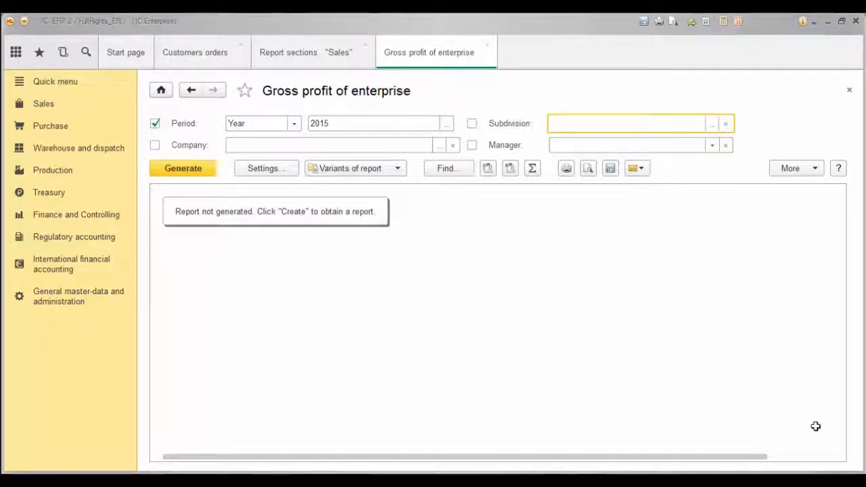
pyautogui.click(196, 175)
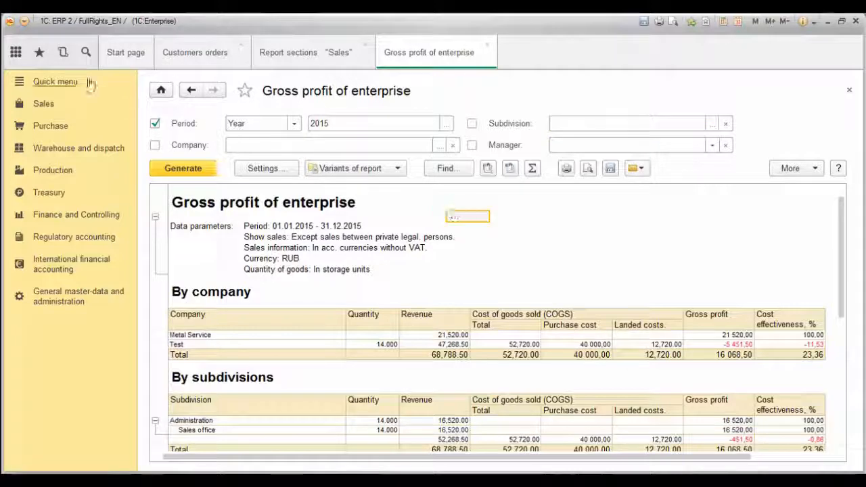
pyautogui.click(26, 22)
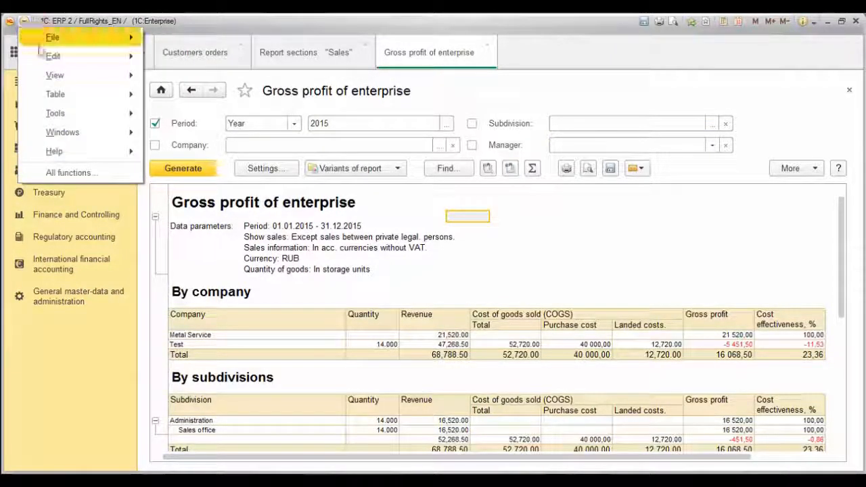
pyautogui.moveTo(54, 42)
pyautogui.click(195, 97)
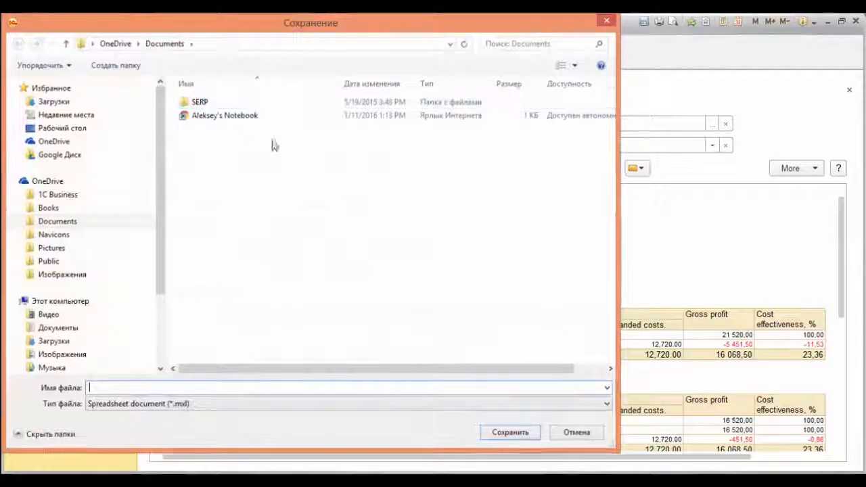
pyautogui.click(404, 403)
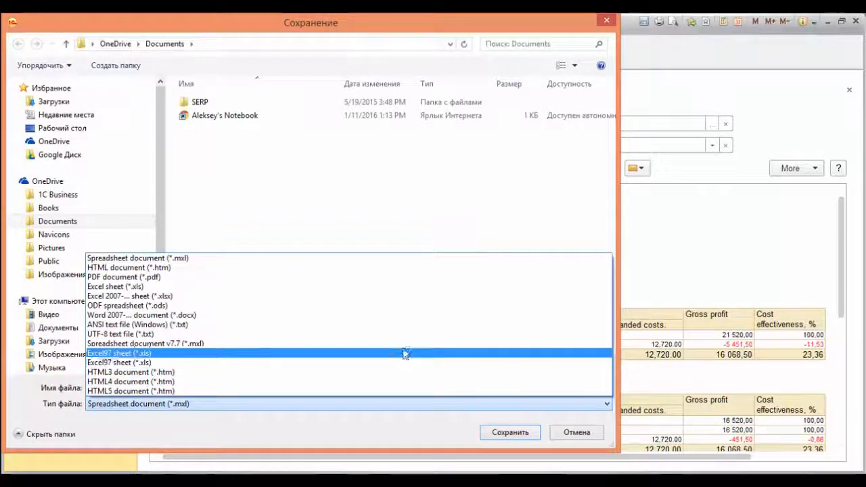
pyautogui.click(573, 439)
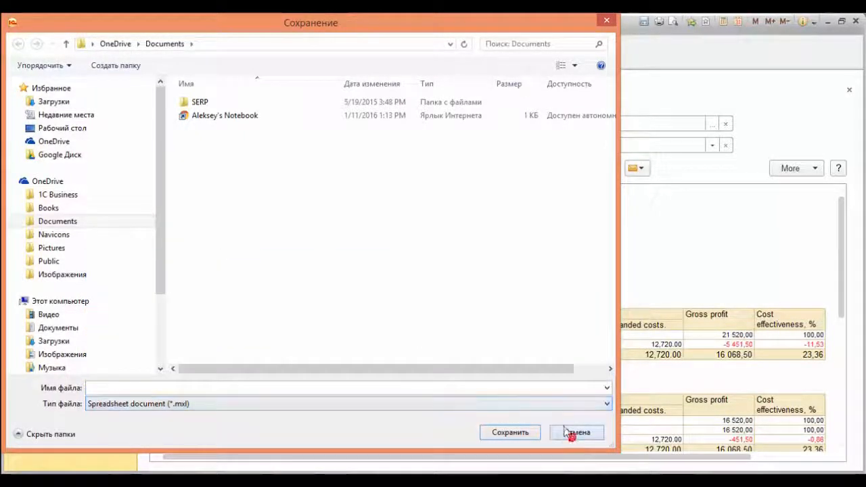
pyautogui.click(573, 436)
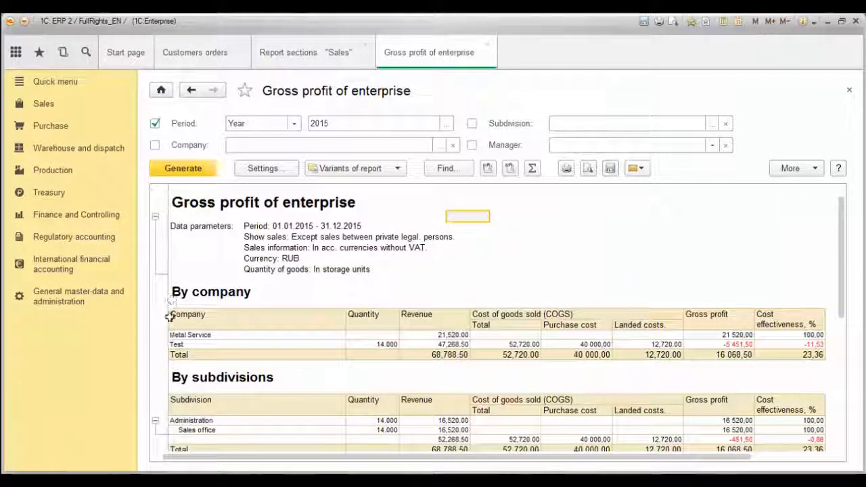
pyautogui.moveTo(170, 316); pyautogui.dragTo(740, 354)
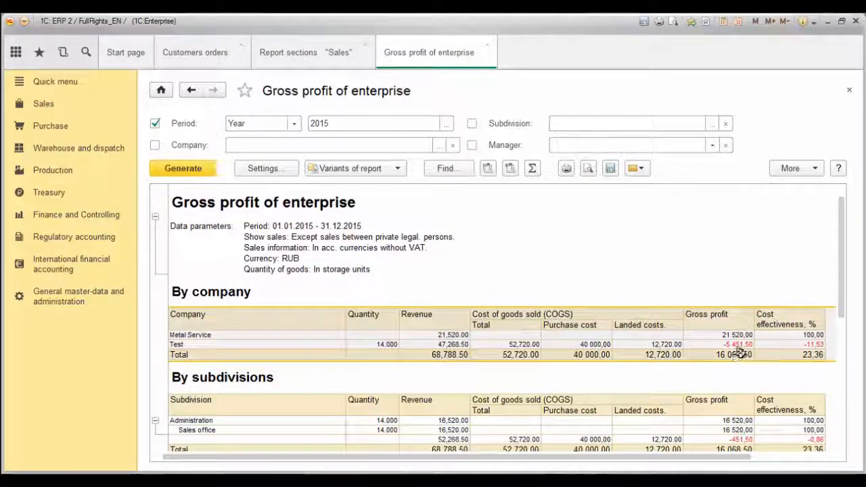
pyautogui.rightClick(736, 353)
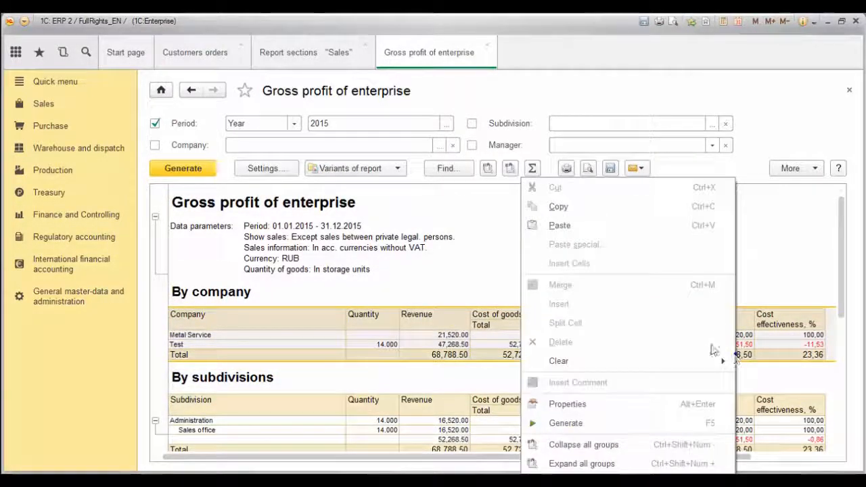
pyautogui.click(582, 207)
pyautogui.rightClick(582, 208)
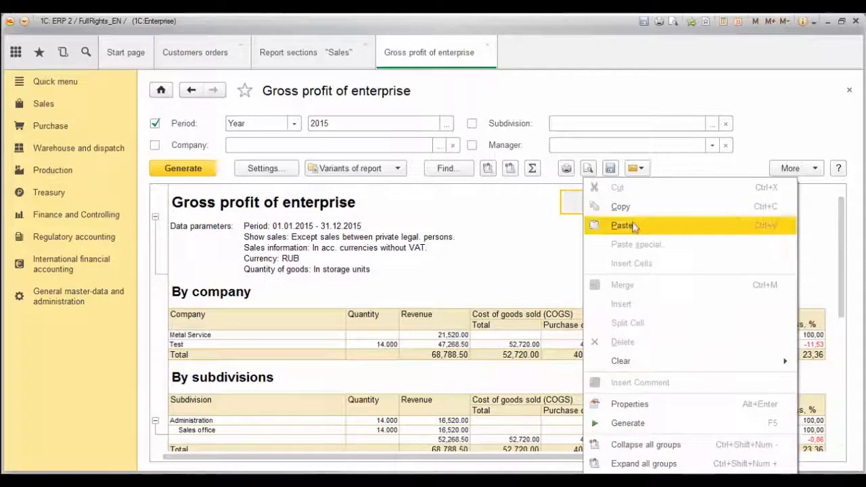
pyautogui.click(479, 245)
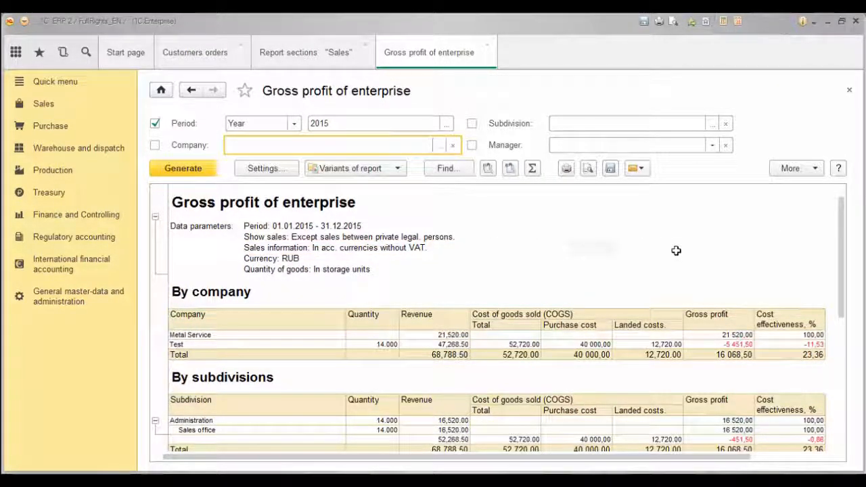
pyautogui.click(251, 291)
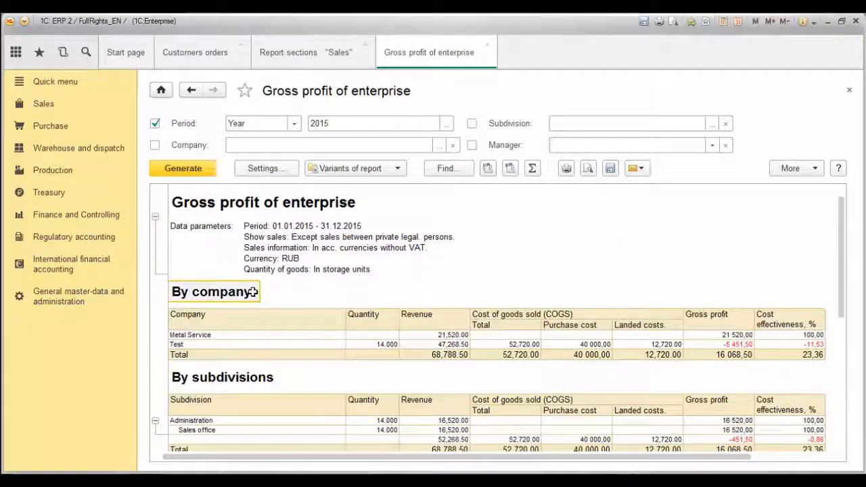
pyautogui.scroll(-1, 252, 291)
pyautogui.click(251, 341)
pyautogui.scroll(-1, 250, 342)
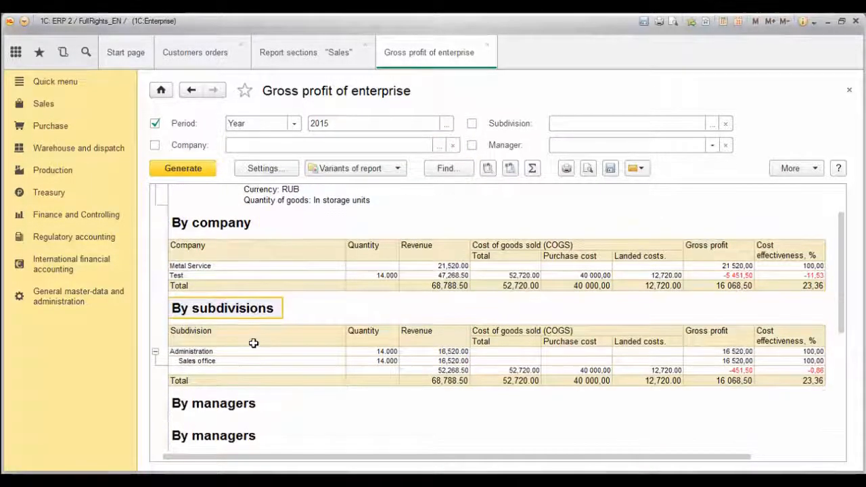
pyautogui.click(244, 404)
pyautogui.scroll(-1, 243, 404)
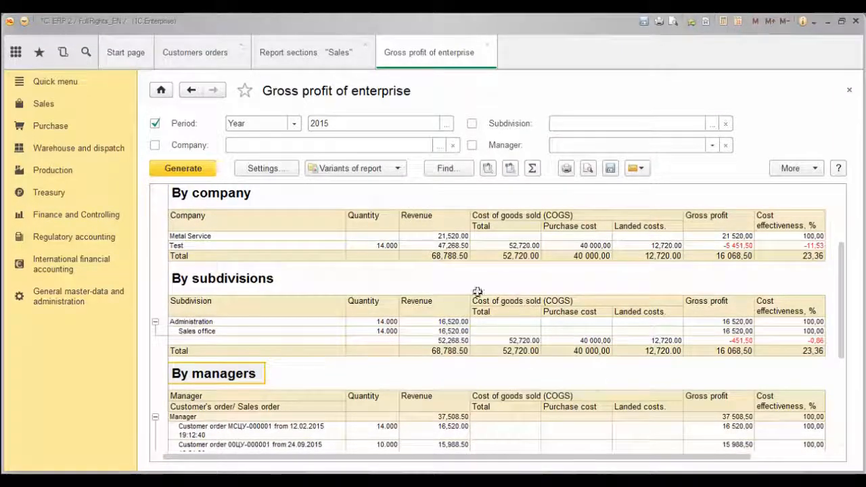
pyautogui.click(288, 171)
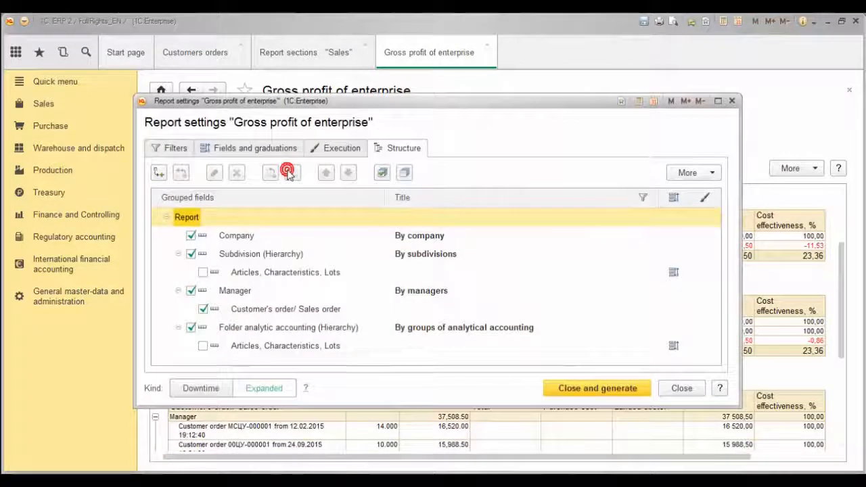
# Review Filters and Fields, uncheck Manager and Folder analytic accounting groupings on Structure, and regenerate.
pyautogui.click(171, 152)
pyautogui.scroll(-5, 227, 226)
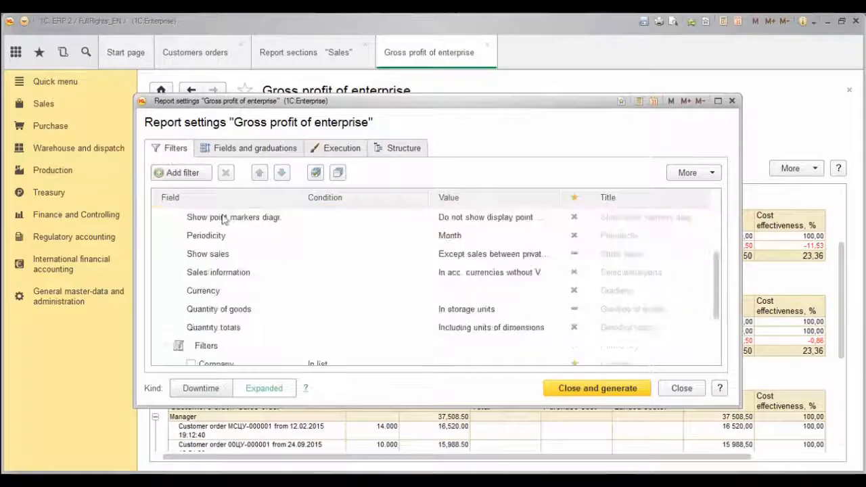
pyautogui.click(255, 149)
pyautogui.scroll(-5, 298, 217)
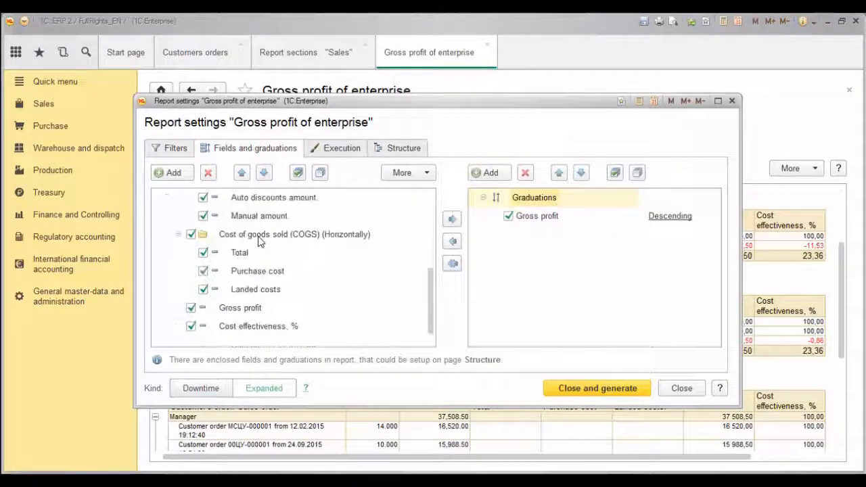
pyautogui.click(385, 152)
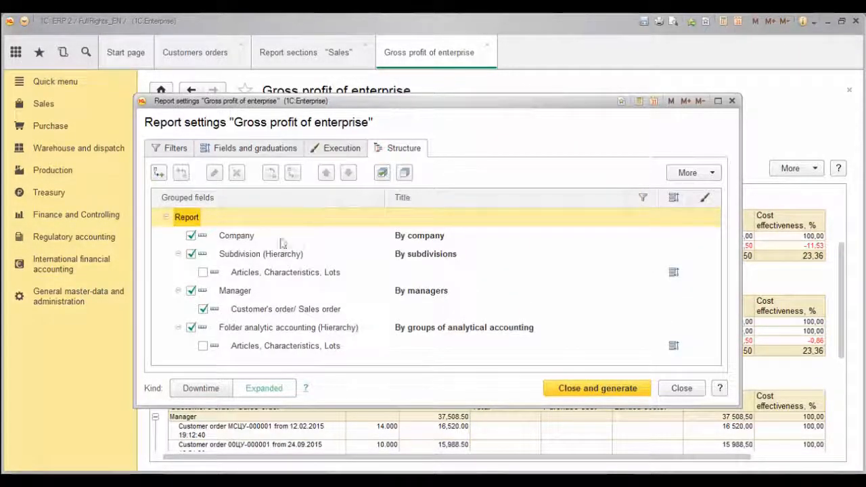
pyautogui.click(191, 290)
pyautogui.click(190, 327)
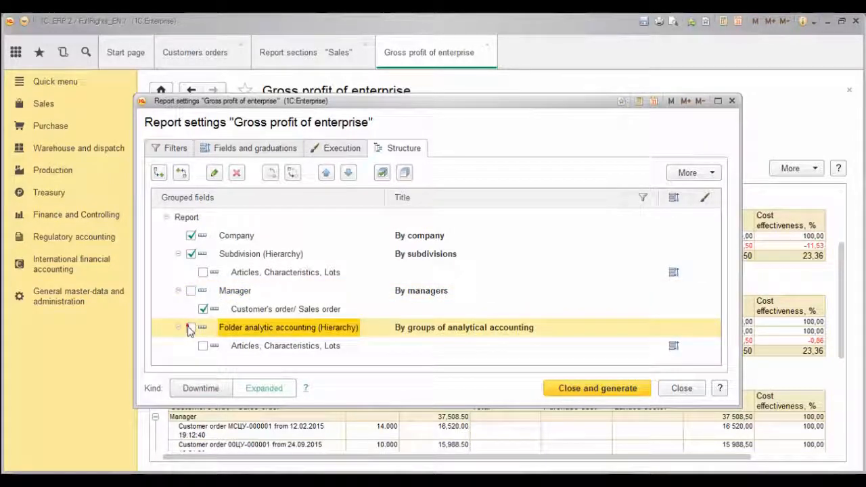
pyautogui.click(562, 388)
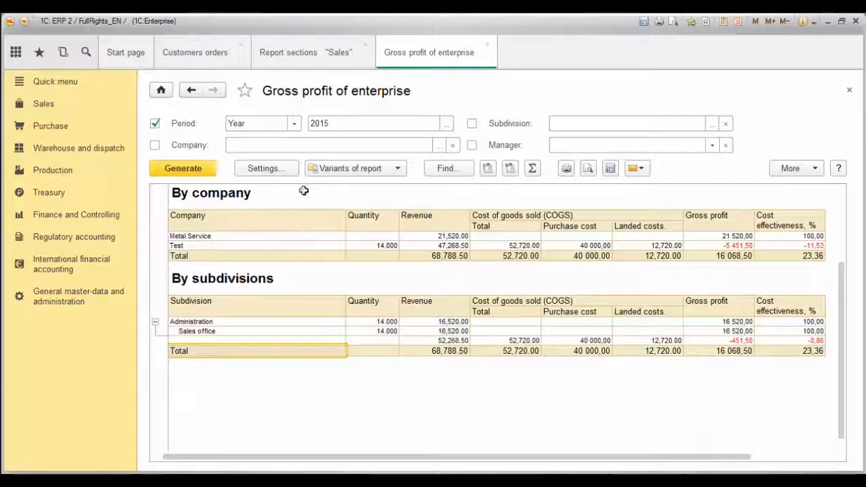
pyautogui.click(317, 168)
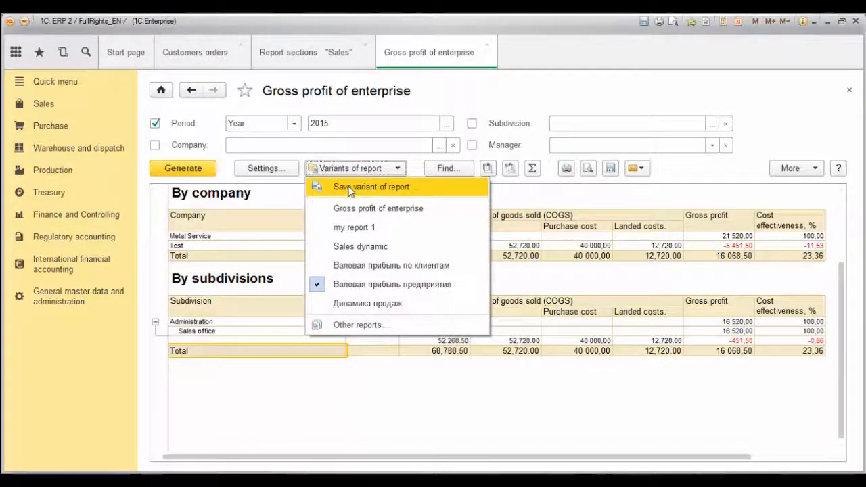
# Save the report as variant 'my report 2' and load it from Variants of report.
pyautogui.click(349, 190)
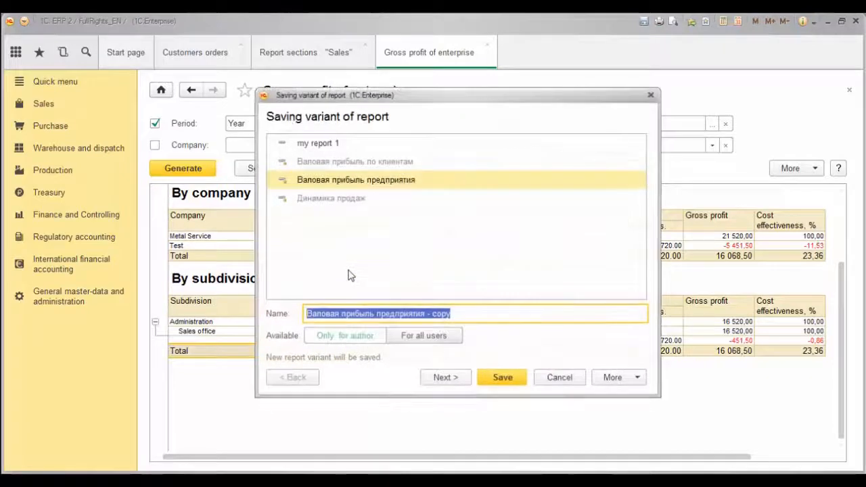
pyautogui.write('my rep')
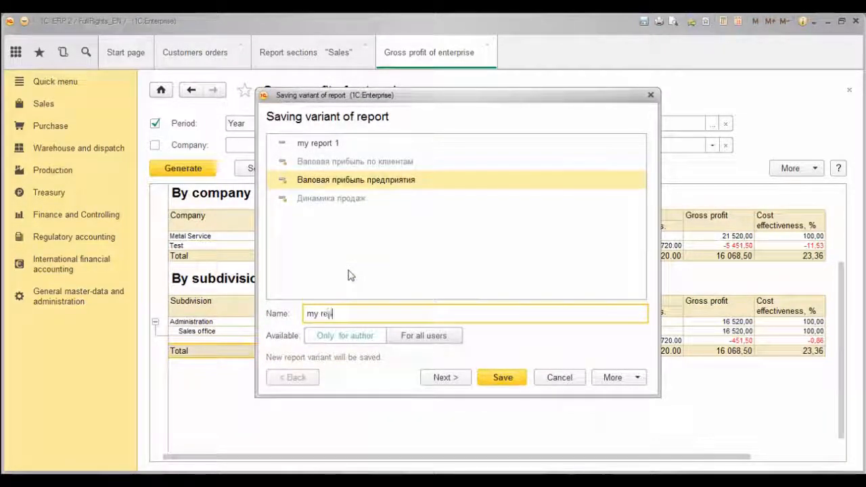
pyautogui.write('ort 2')
pyautogui.click(504, 379)
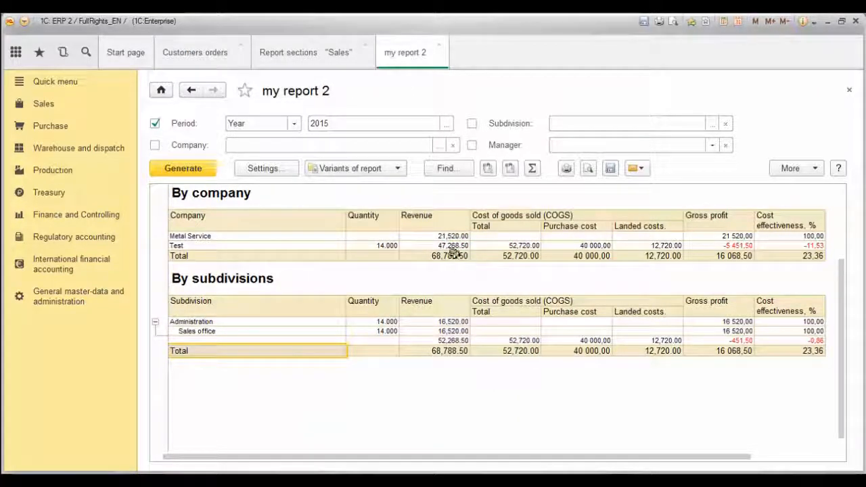
pyautogui.click(389, 170)
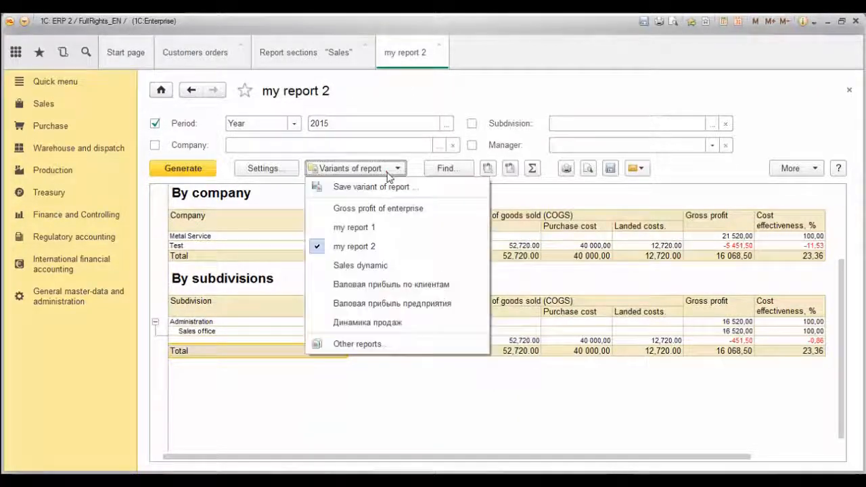
pyautogui.click(343, 227)
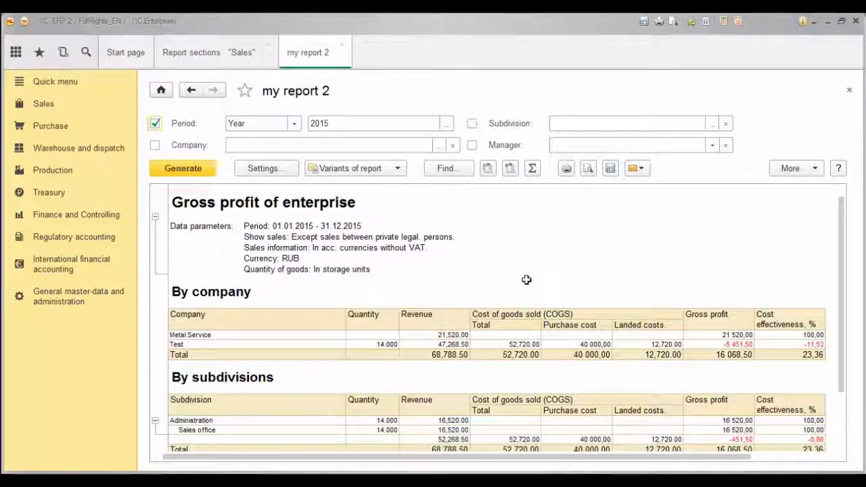
# Drill the Test company's cost of goods sold total down by day.
pyautogui.click(508, 344)
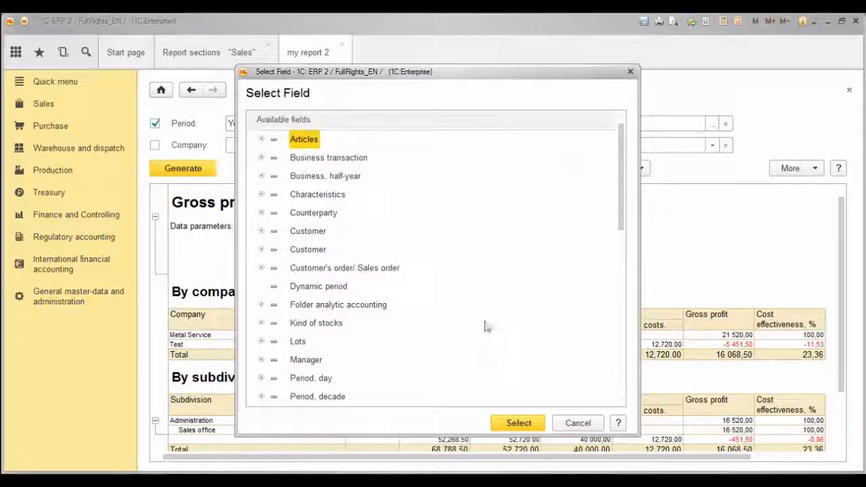
pyautogui.click(308, 196)
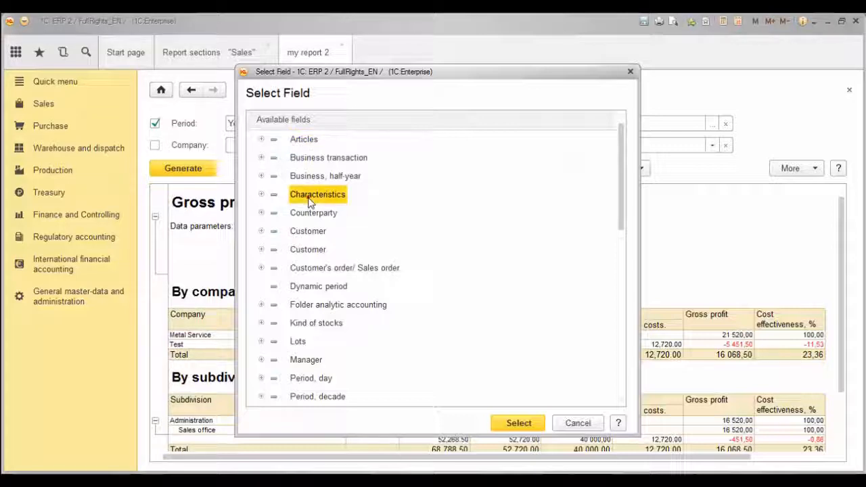
pyautogui.click(304, 249)
pyautogui.click(316, 378)
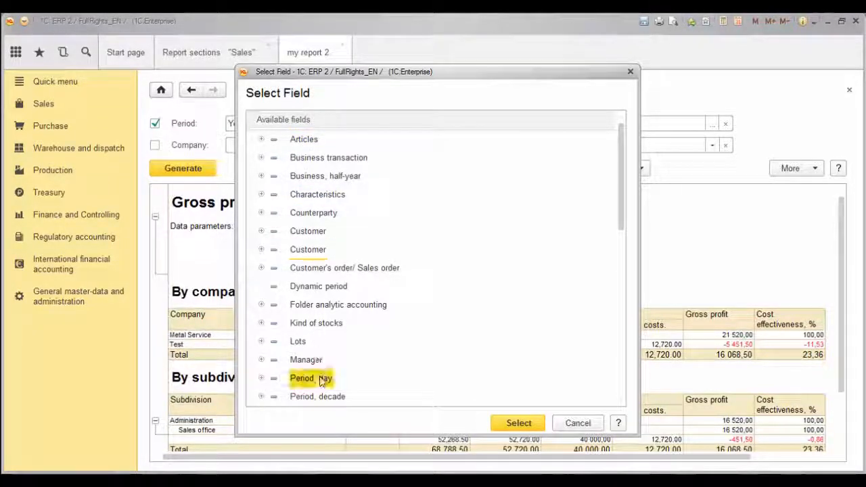
pyautogui.click(508, 422)
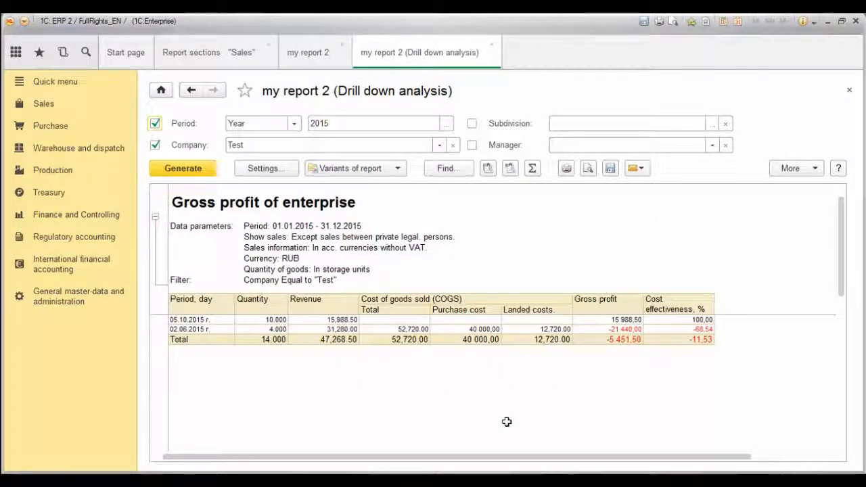
# Break the 02.06.2015 cost of goods sold total down by Manager.
pyautogui.click(416, 330)
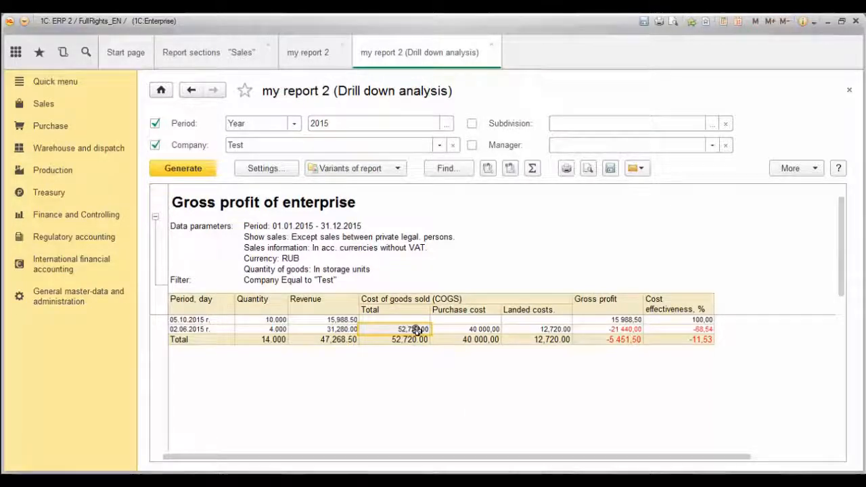
pyautogui.doubleClick(415, 330)
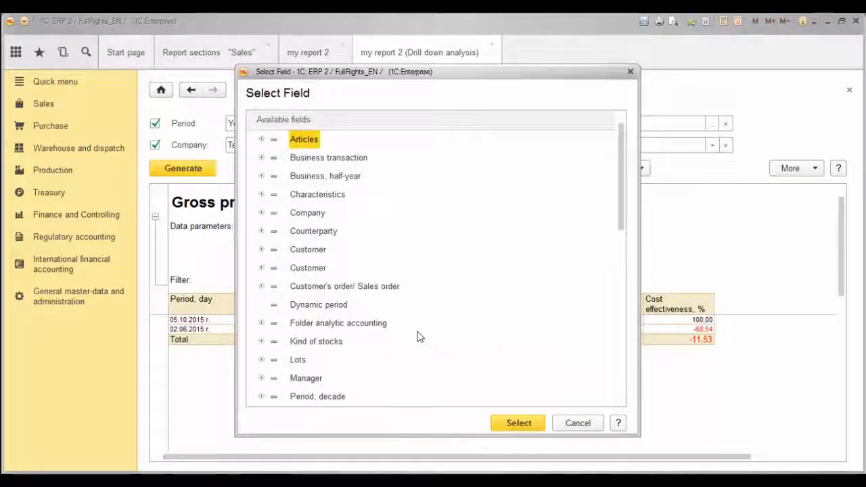
pyautogui.click(313, 379)
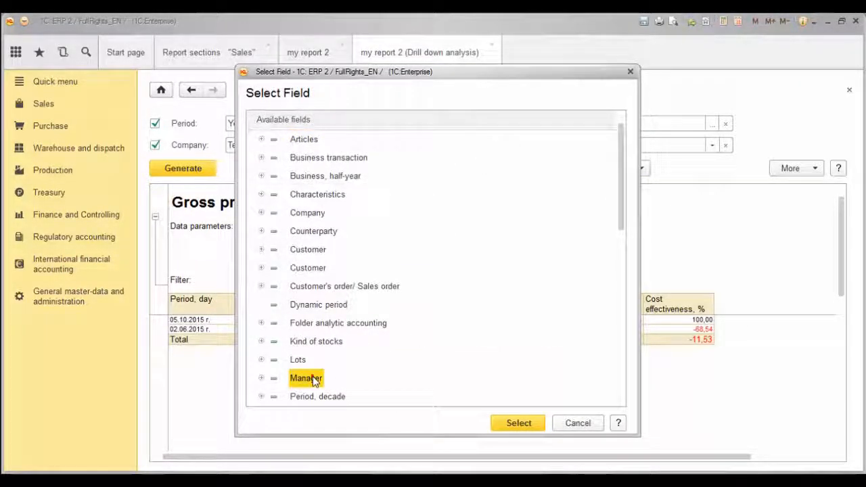
pyautogui.click(507, 421)
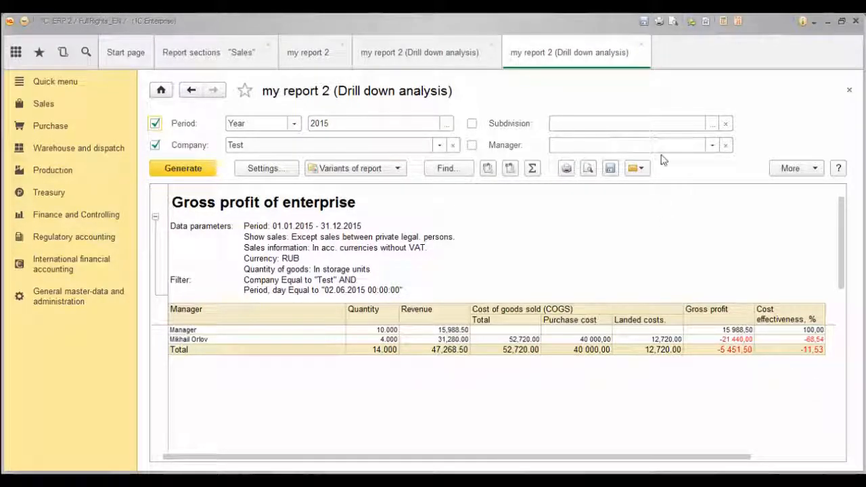
# Close the per-manager and per-day drill-down tabs, return to the Start page and show the Quick menu.
pyautogui.click(641, 46)
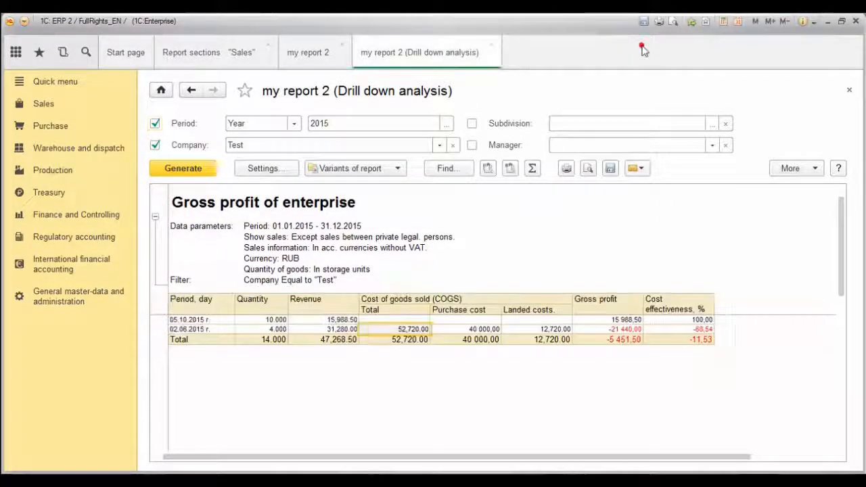
pyautogui.click(491, 45)
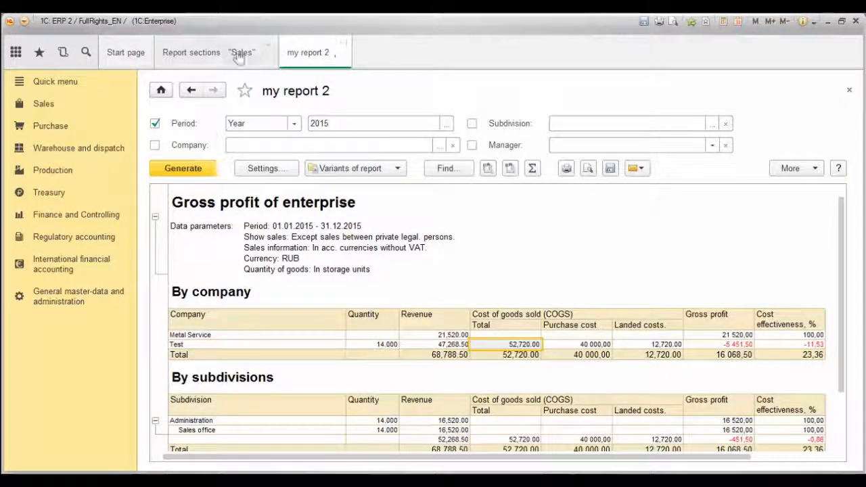
pyautogui.click(121, 57)
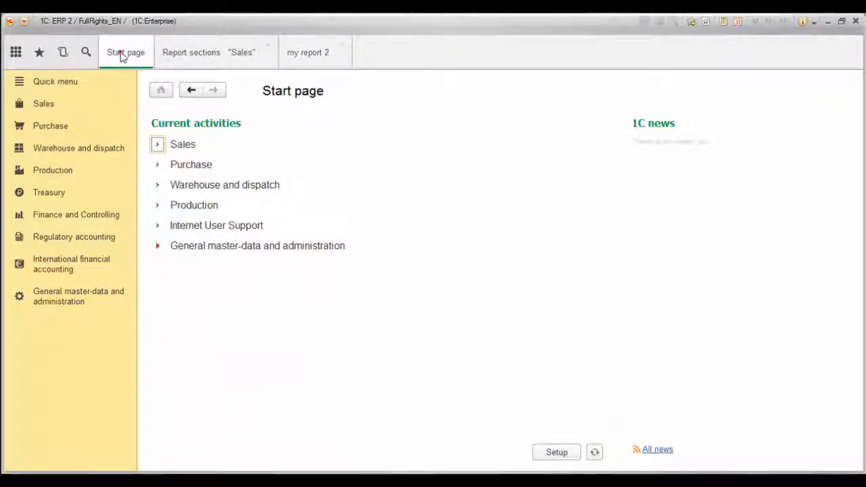
pyautogui.click(76, 82)
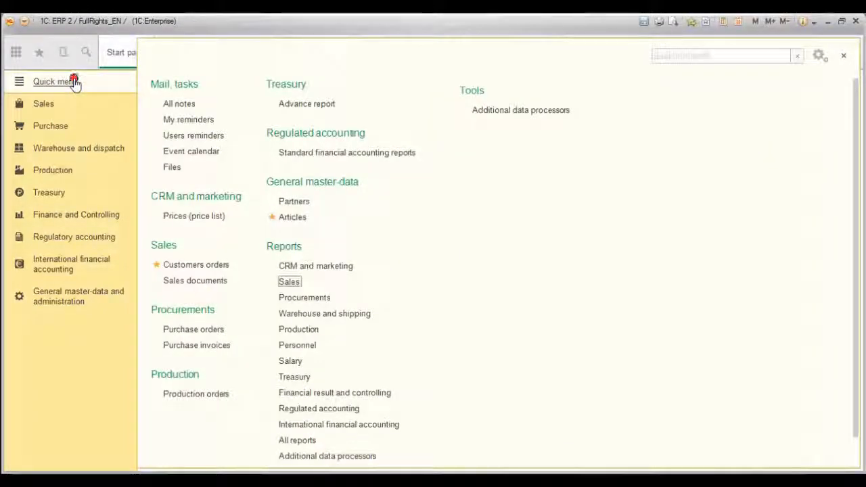